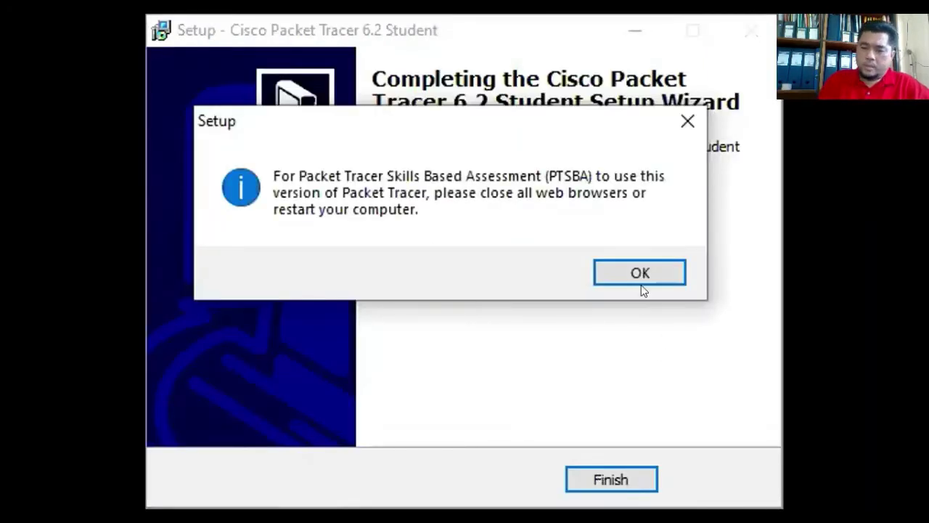
# Acknowledge the notice about web browsers and finish the Cisco Packet Tracer 6.2 Student setup with the launch option kept on.
pyautogui.click(641, 276)
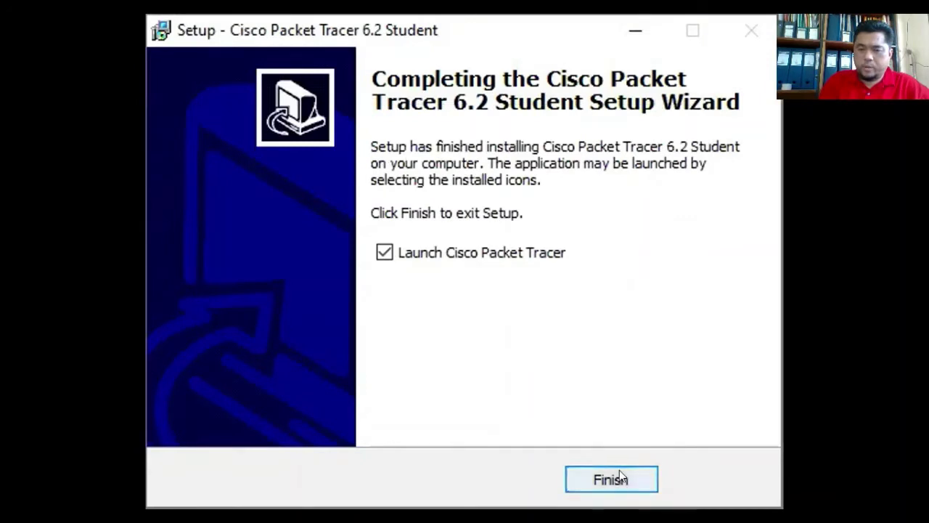
pyautogui.click(619, 470)
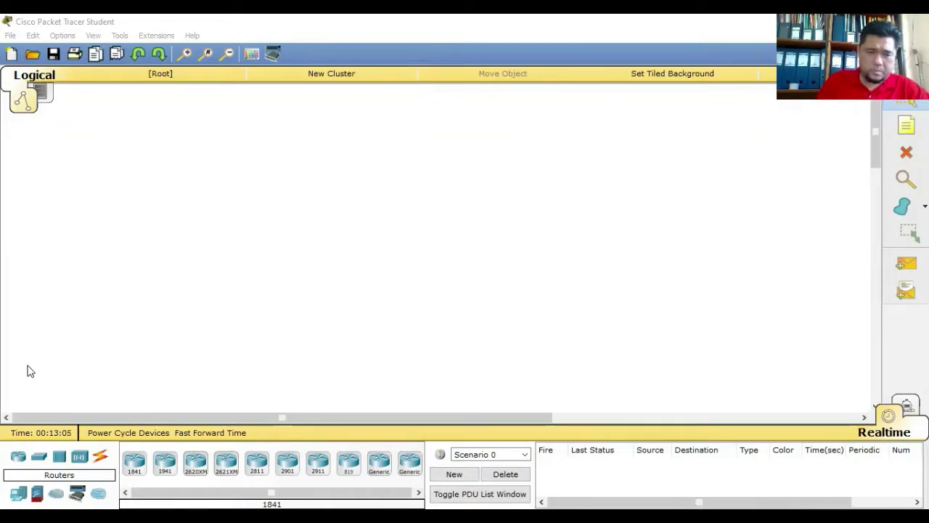
pyautogui.press('super+plus')
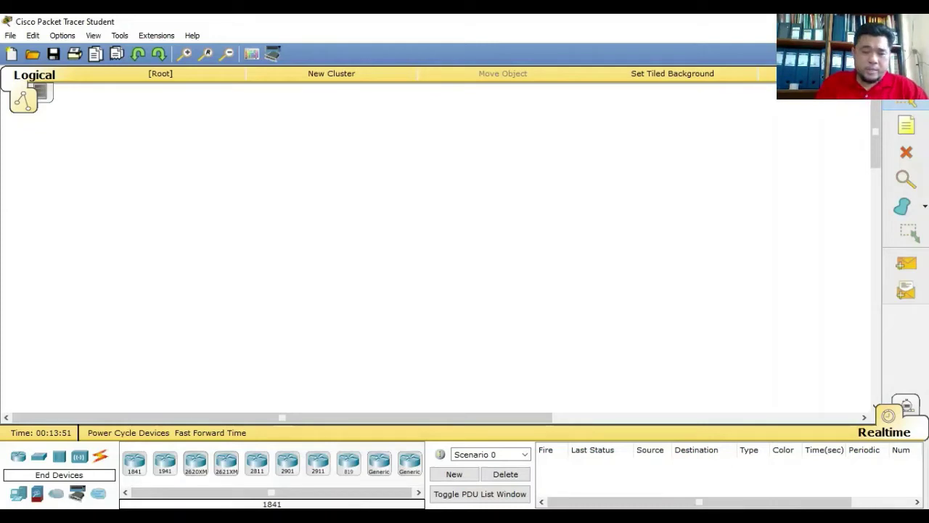
# Place two generic PC-PT end devices in the logical workspace, one below the other.
pyautogui.click(18, 494)
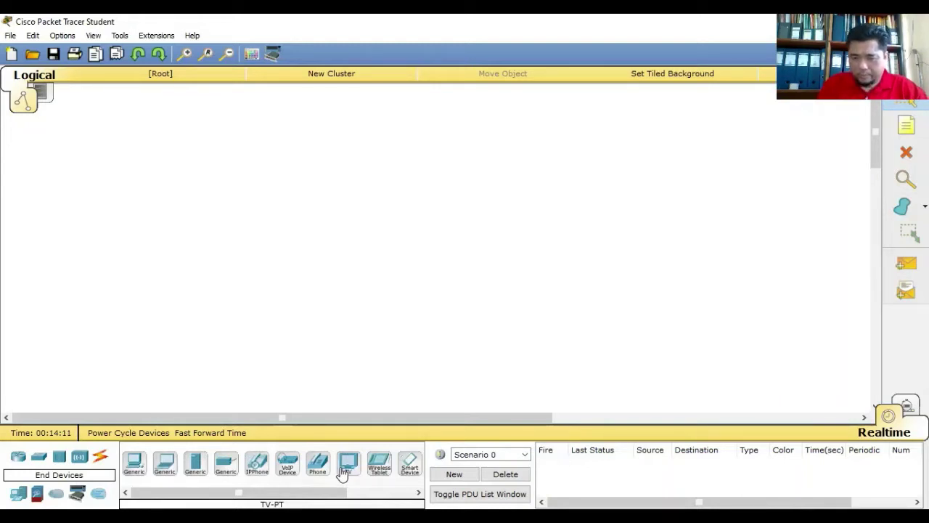
pyautogui.click(135, 464)
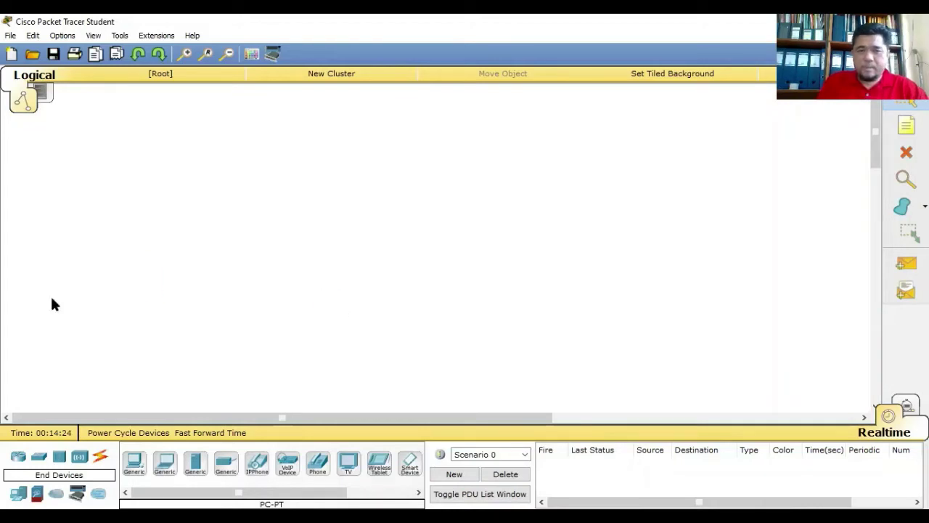
pyautogui.click(137, 283)
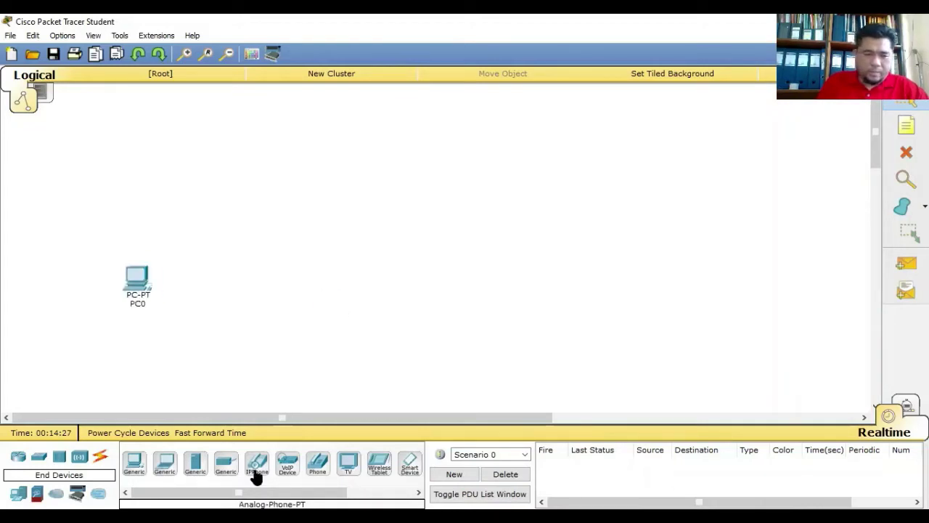
pyautogui.click(135, 468)
pyautogui.click(135, 369)
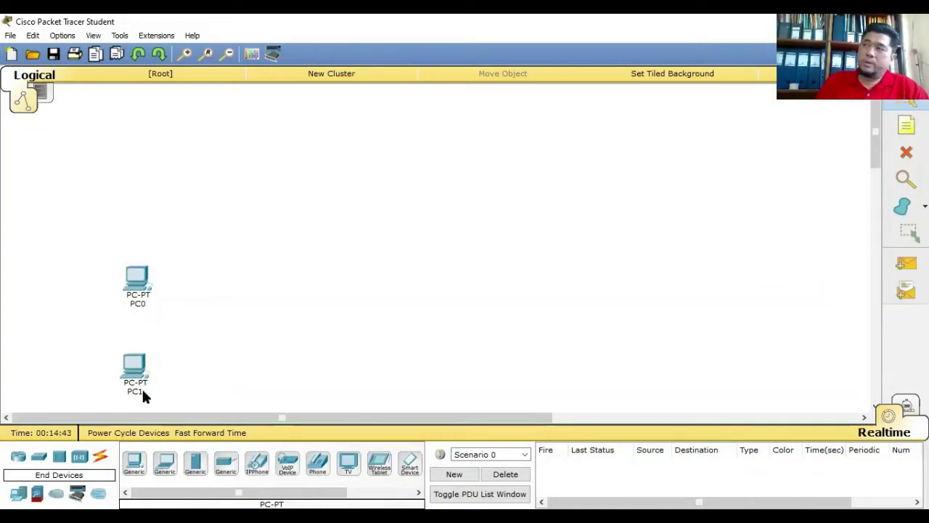
pyautogui.moveTo(143, 392)
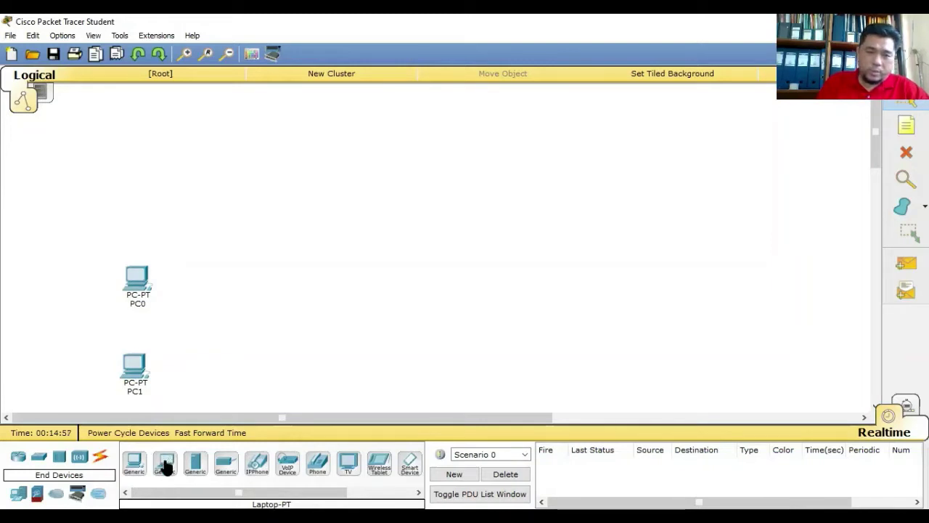
# Add two generic Laptop-PT end devices to the right of the PCs, one below the other.
pyautogui.click(164, 466)
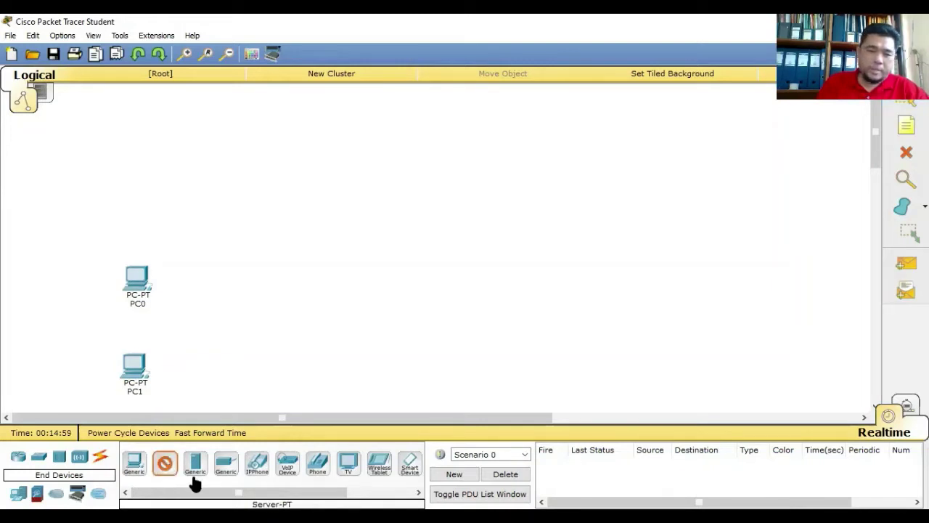
pyautogui.moveTo(164, 466); pyautogui.dragTo(245, 302)
pyautogui.click(287, 302)
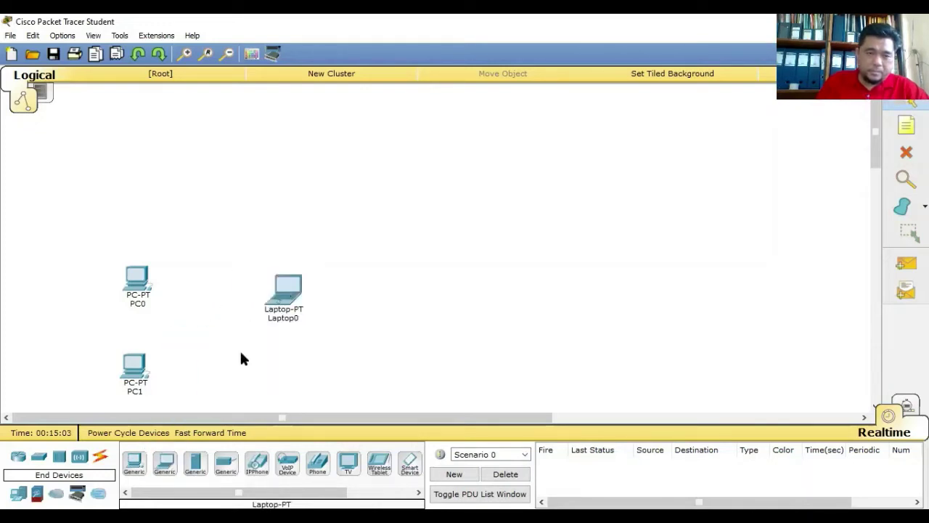
pyautogui.click(166, 468)
pyautogui.click(278, 376)
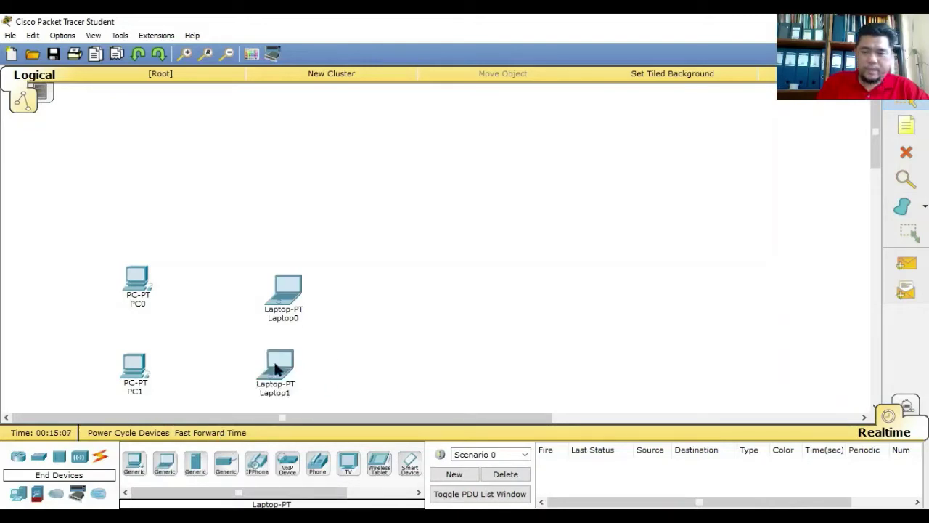
pyautogui.scroll(-5, 358, 351)
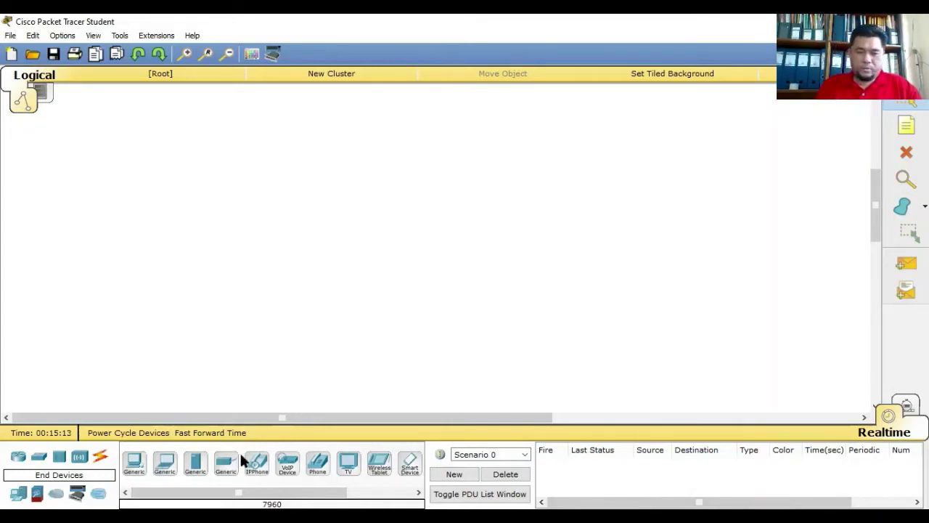
pyautogui.moveTo(153, 419); pyautogui.dragTo(108, 421)
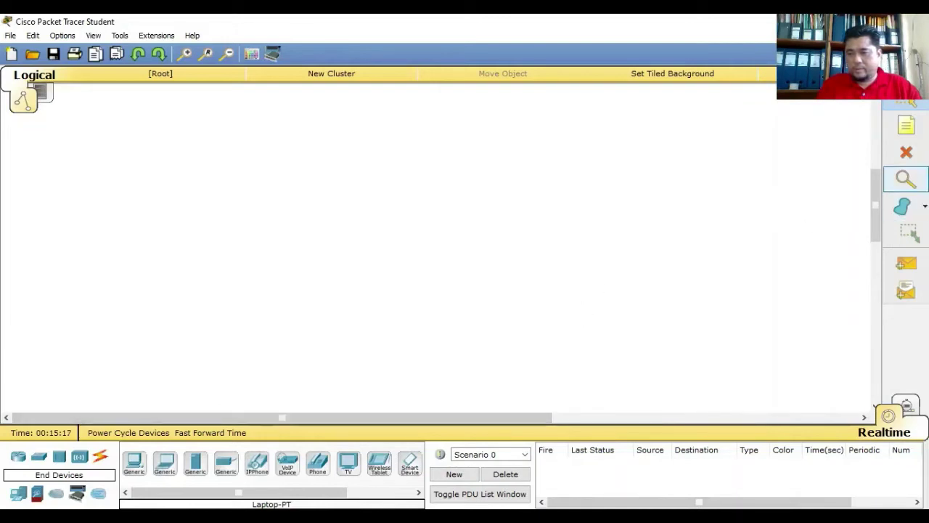
pyautogui.moveTo(874, 204); pyautogui.dragTo(870, 301)
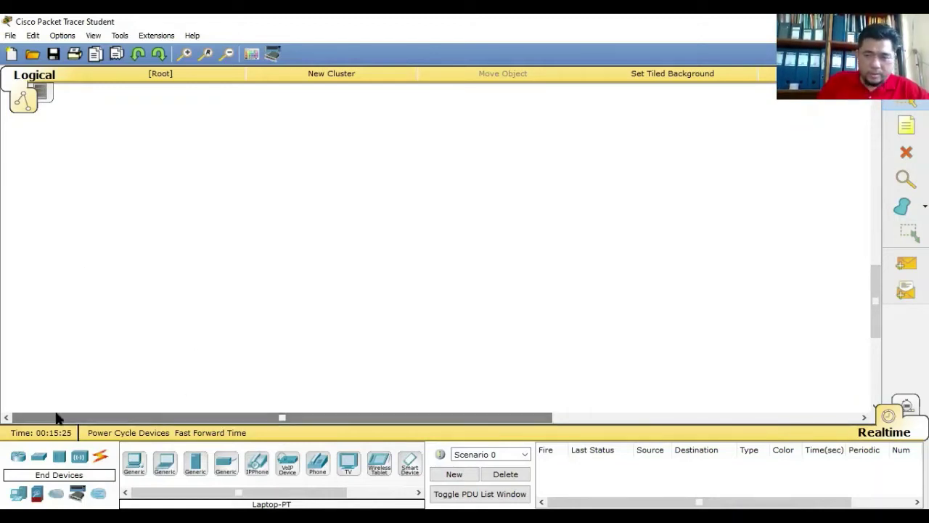
pyautogui.moveTo(222, 418); pyautogui.dragTo(68, 414)
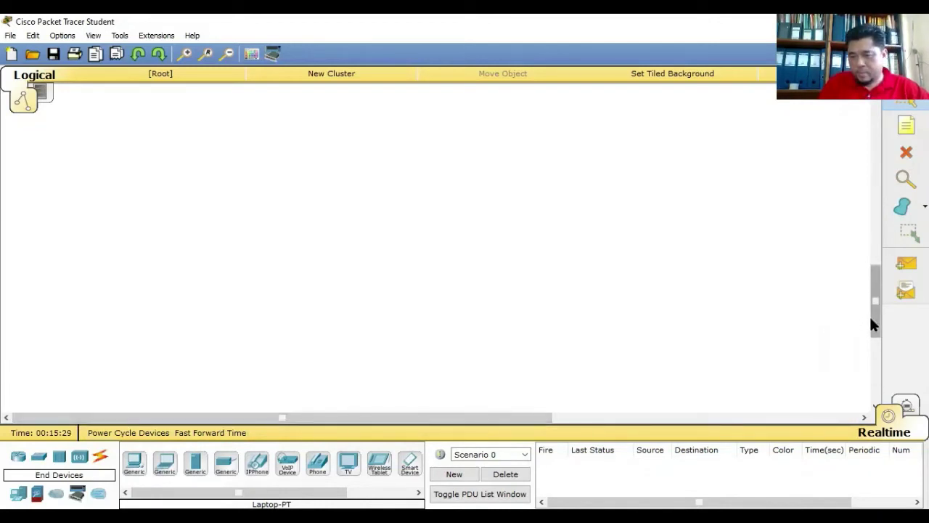
pyautogui.moveTo(871, 319); pyautogui.dragTo(878, 159)
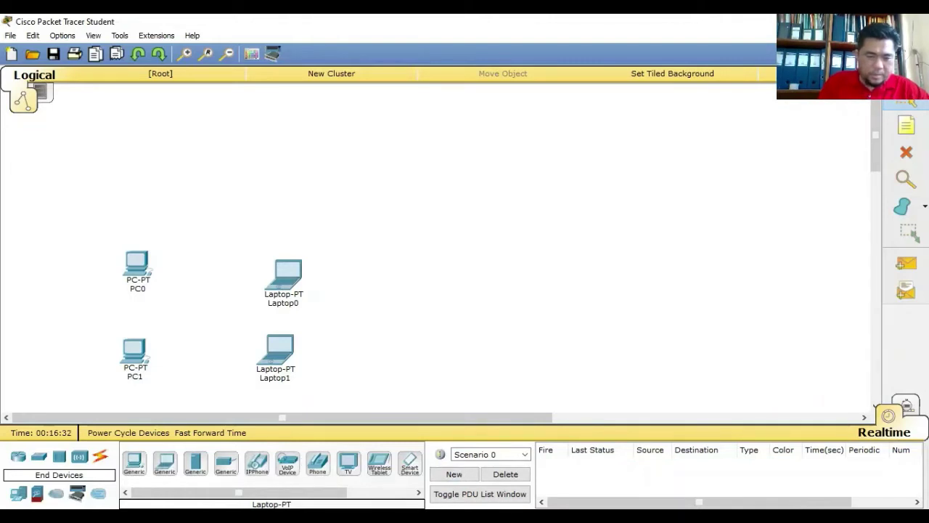
# Place a 2950-24 switch in the middle between the two PCs and the two laptops.
pyautogui.click(38, 459)
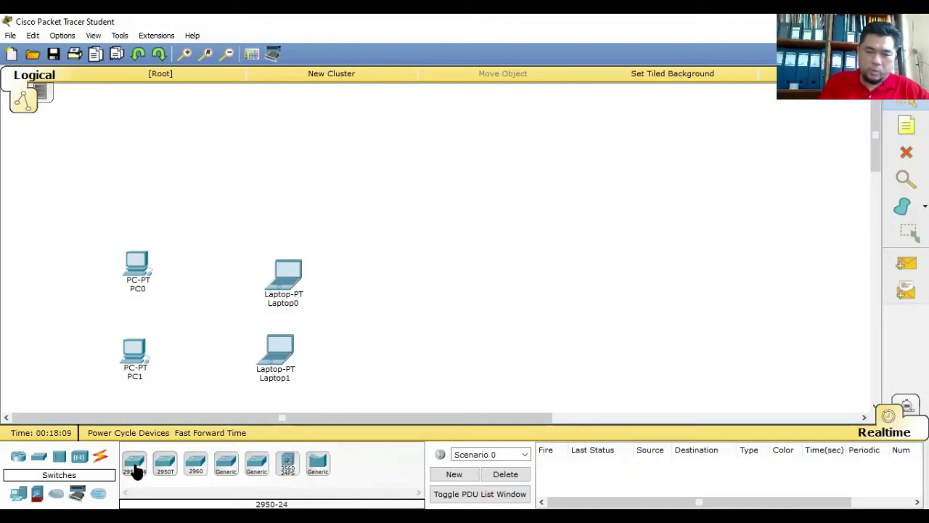
pyautogui.moveTo(135, 465); pyautogui.dragTo(201, 320)
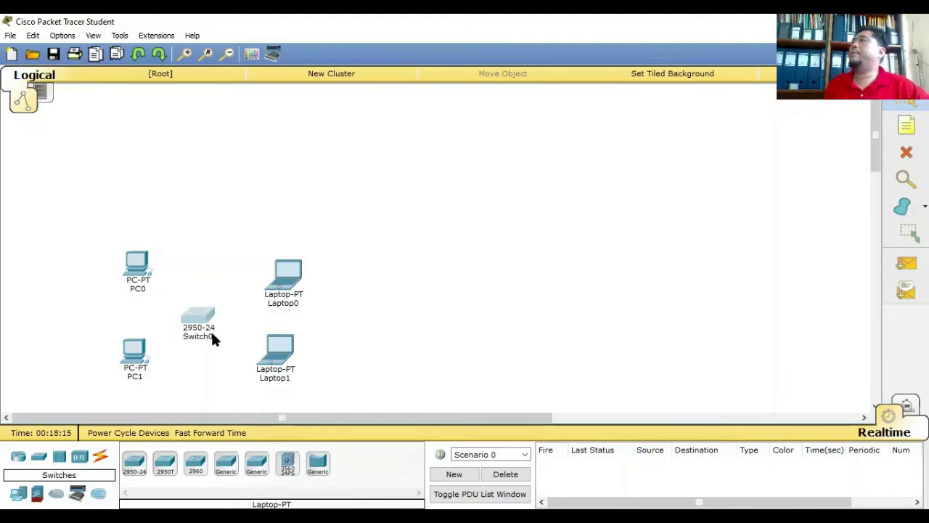
pyautogui.moveTo(212, 335)
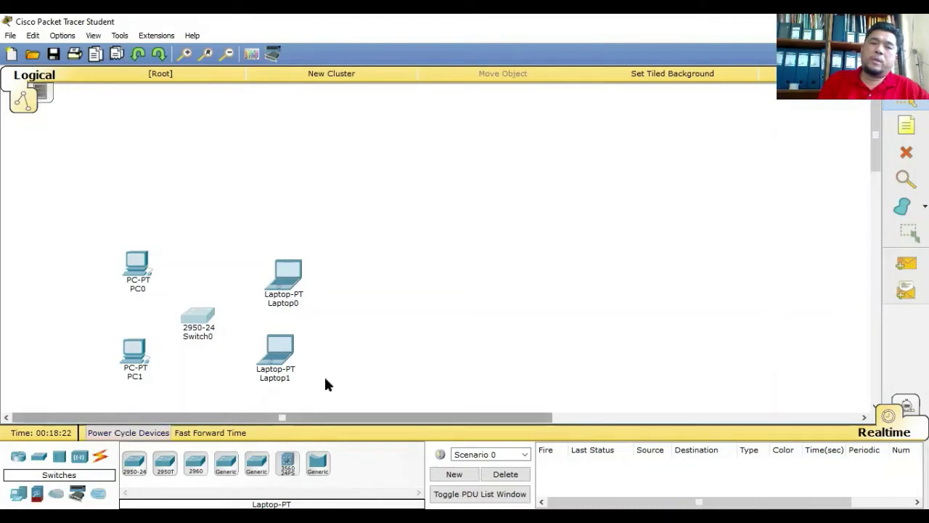
pyautogui.moveTo(207, 335)
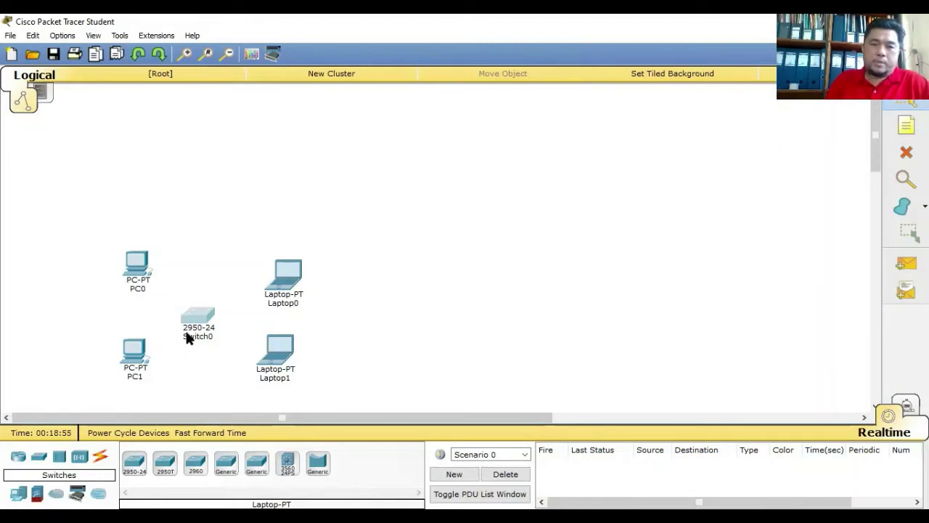
pyautogui.moveTo(202, 314)
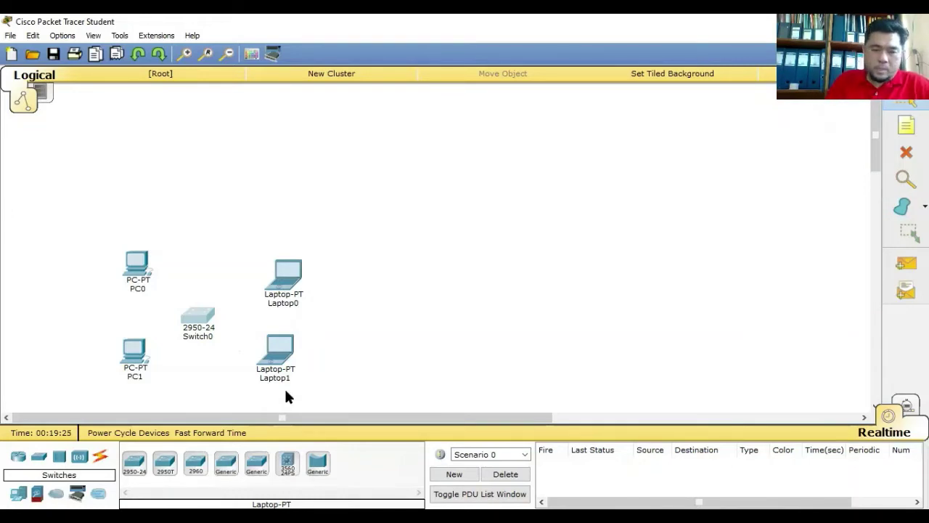
# Connect PC1's FastEthernet0 port to the switch's FastEthernet0/1 port with a copper straight-through cable.
pyautogui.click(100, 461)
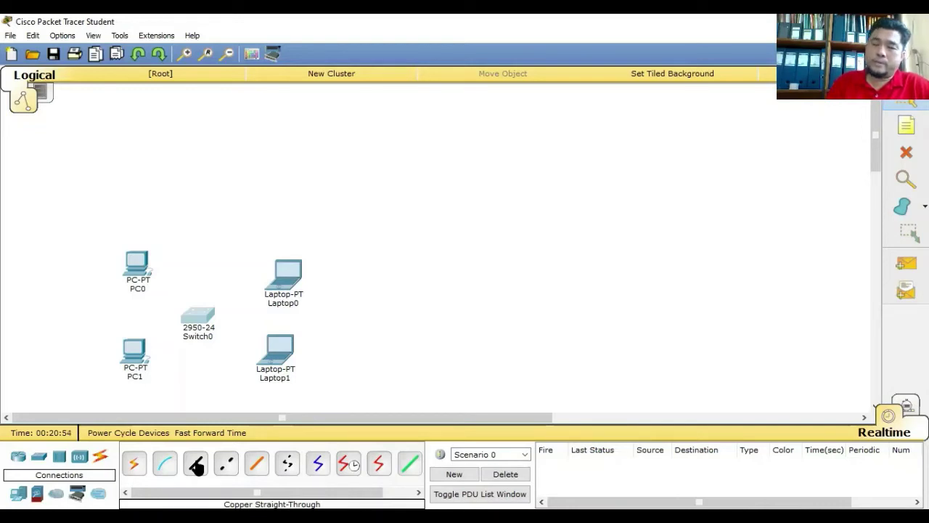
pyautogui.click(196, 466)
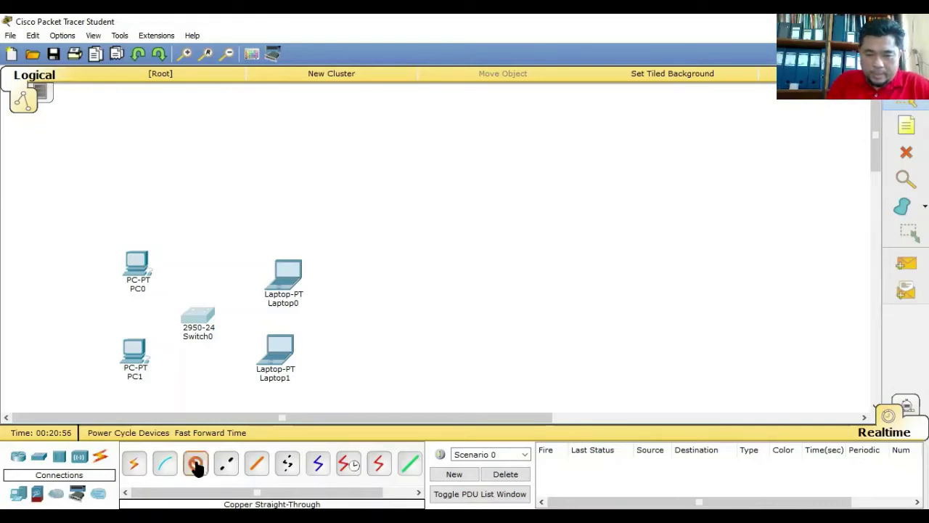
pyautogui.click(137, 351)
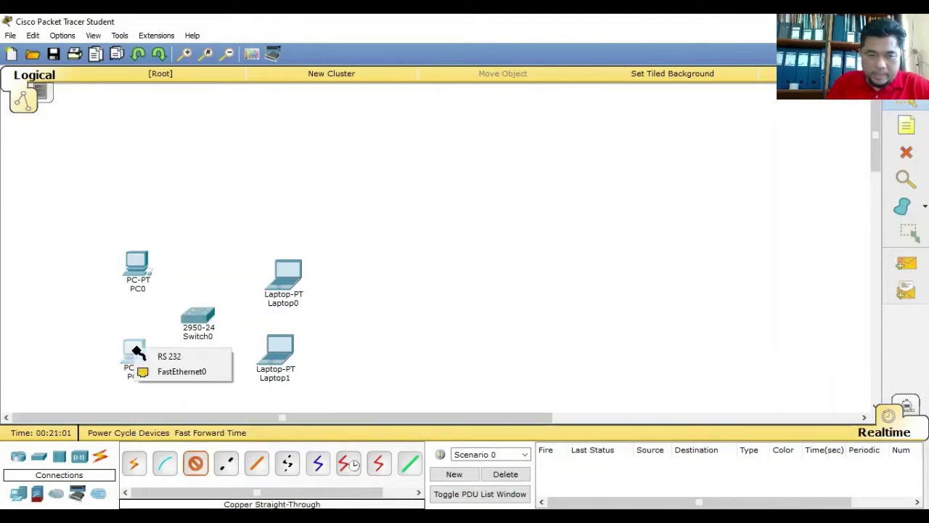
pyautogui.click(159, 374)
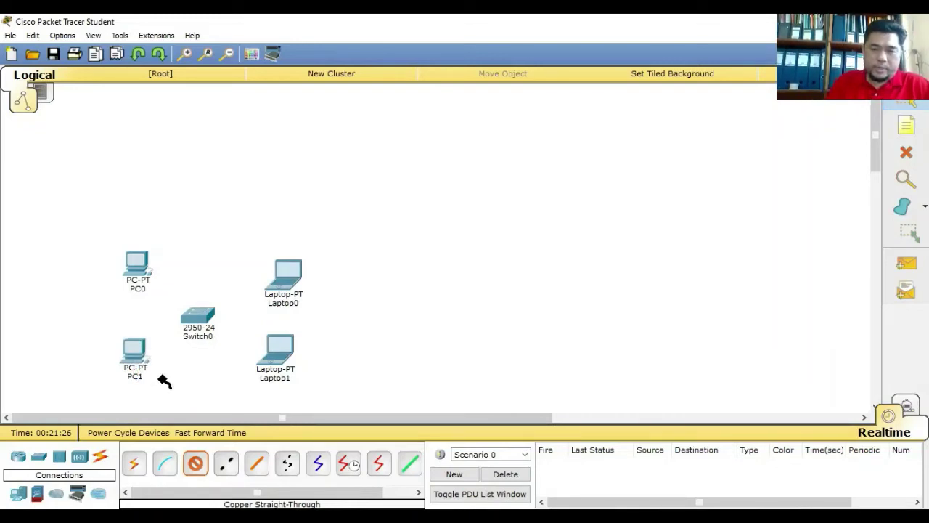
pyautogui.click(196, 322)
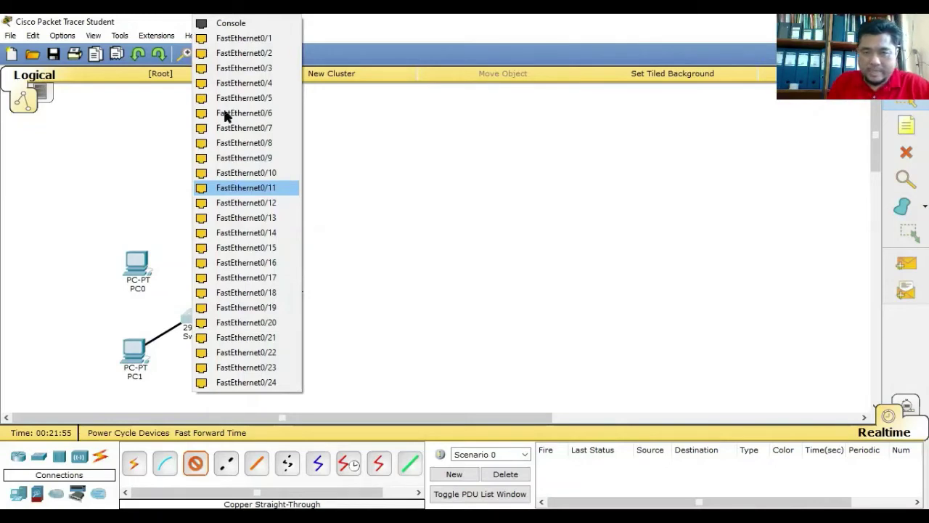
pyautogui.click(233, 44)
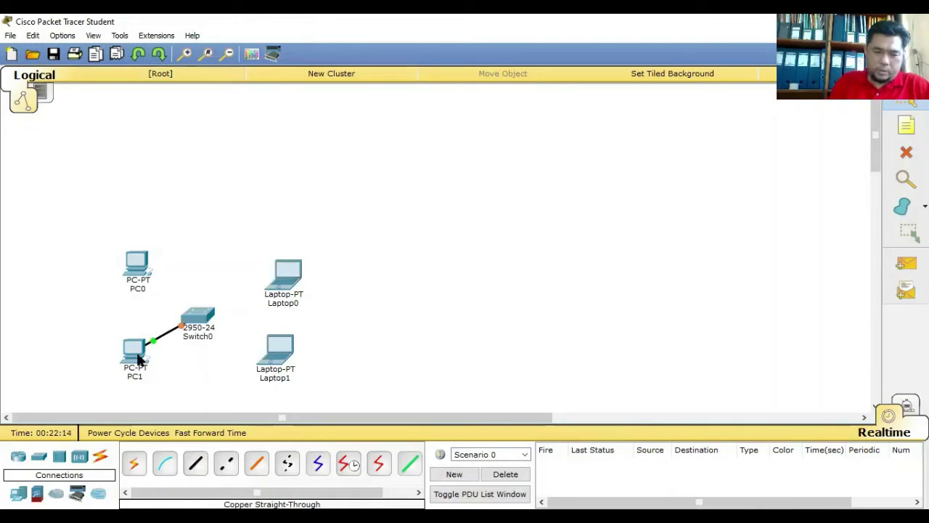
pyautogui.moveTo(135, 356)
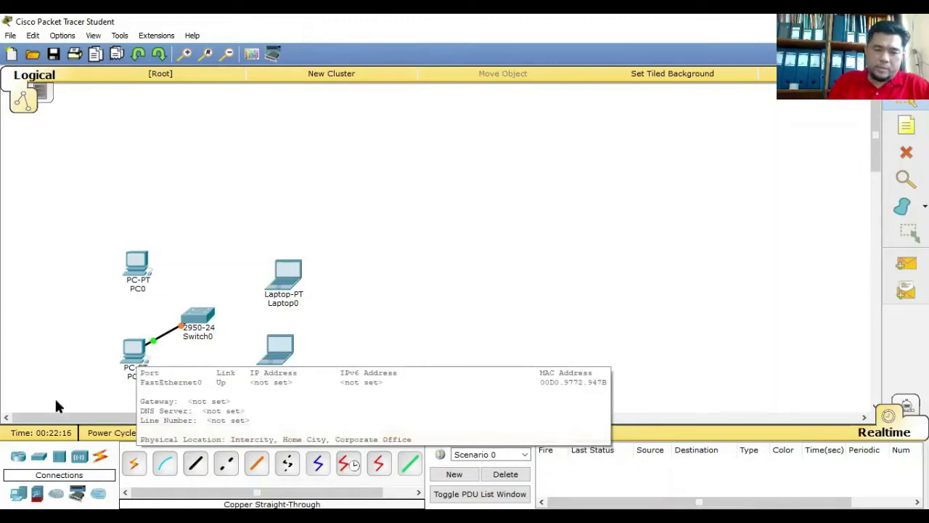
# Connect PC0's FastEthernet0 port to the switch's FastEthernet0/2 port with a copper straight-through cable.
pyautogui.click(196, 463)
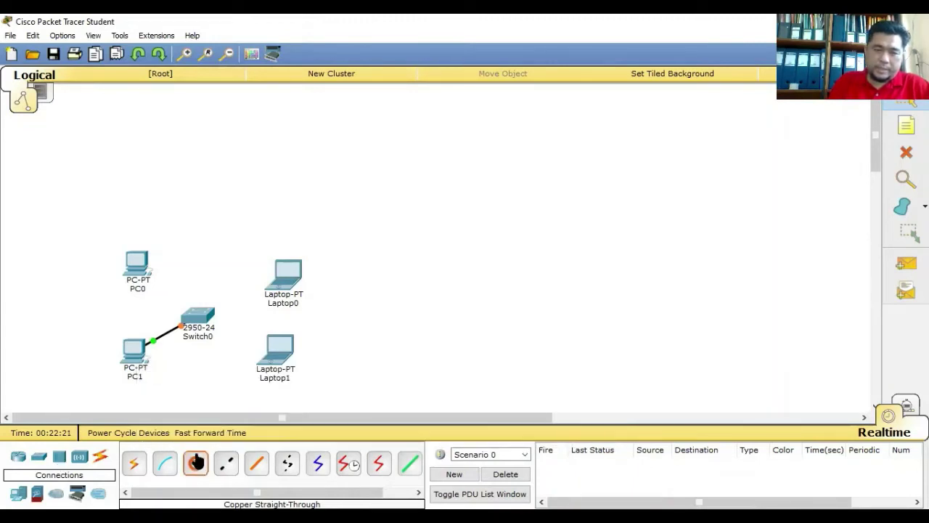
pyautogui.click(138, 259)
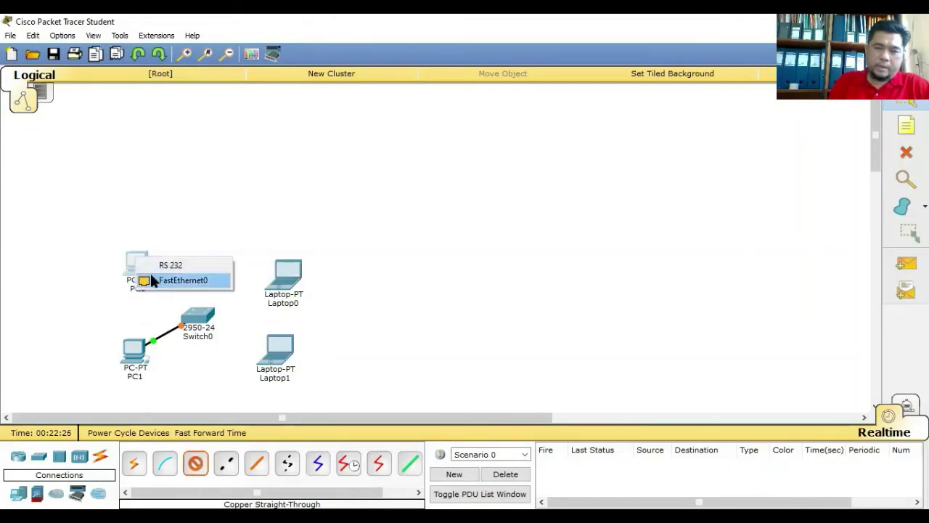
pyautogui.click(182, 280)
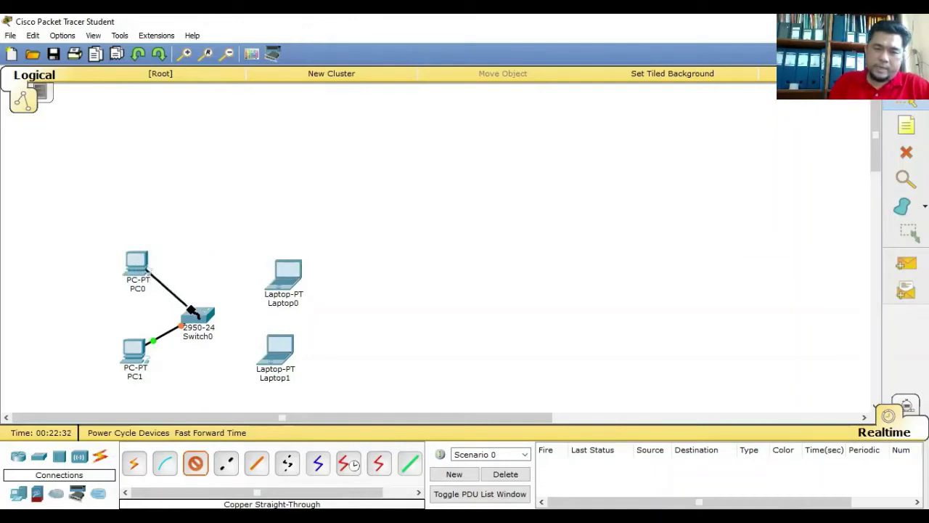
pyautogui.moveTo(194, 313)
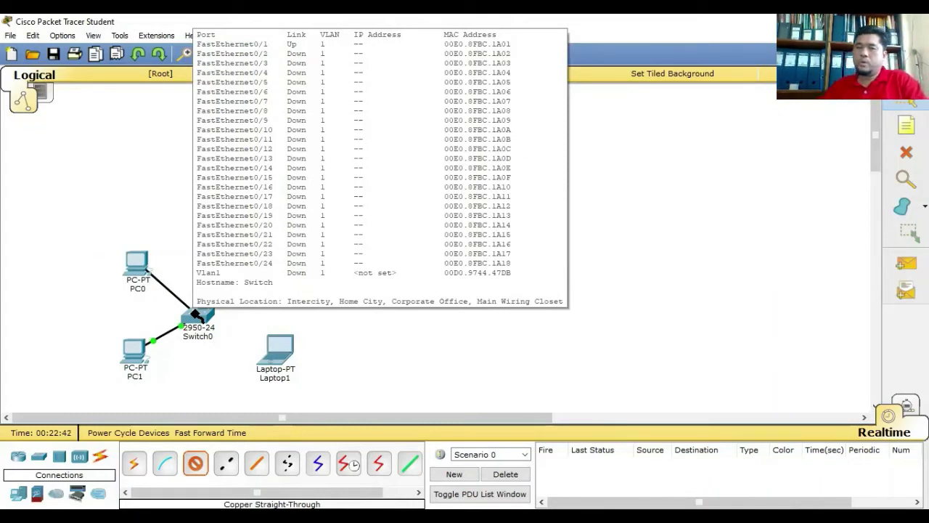
pyautogui.click(196, 314)
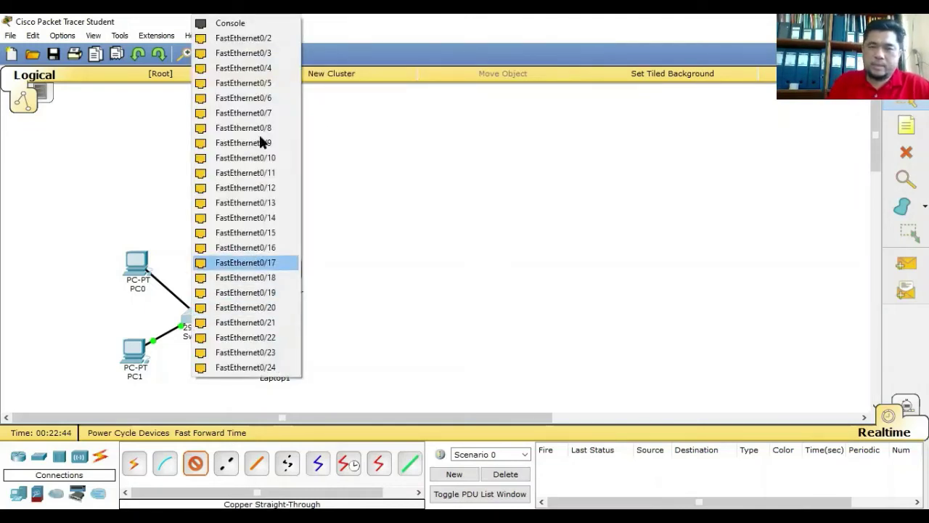
pyautogui.click(245, 38)
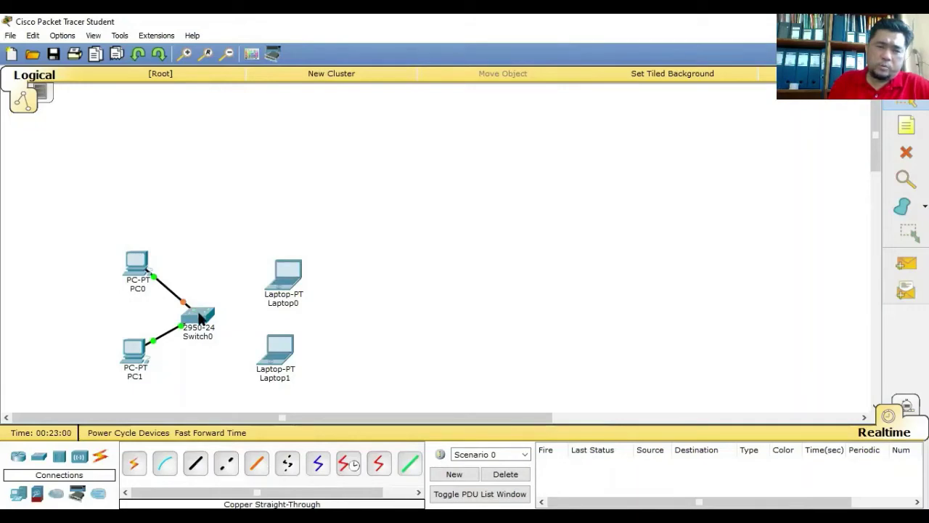
pyautogui.moveTo(185, 305)
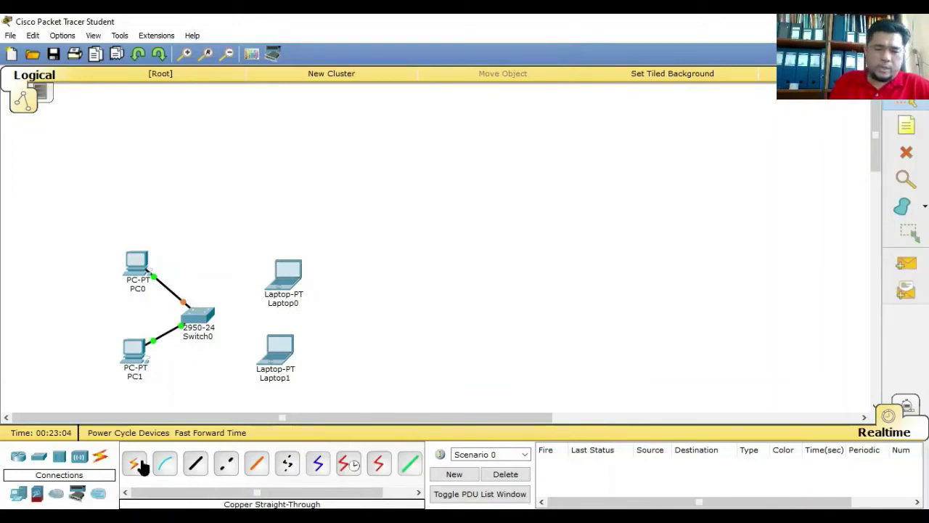
pyautogui.click(197, 466)
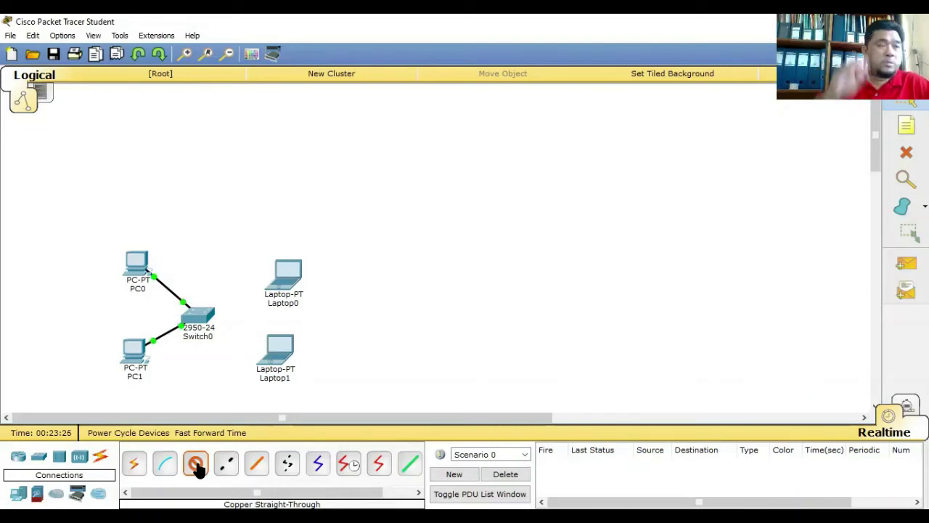
pyautogui.click(197, 468)
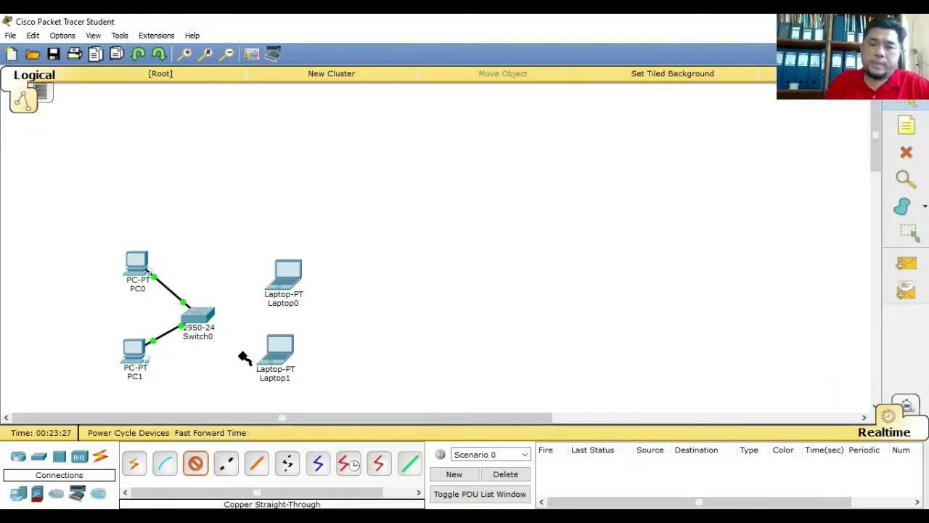
pyautogui.click(286, 276)
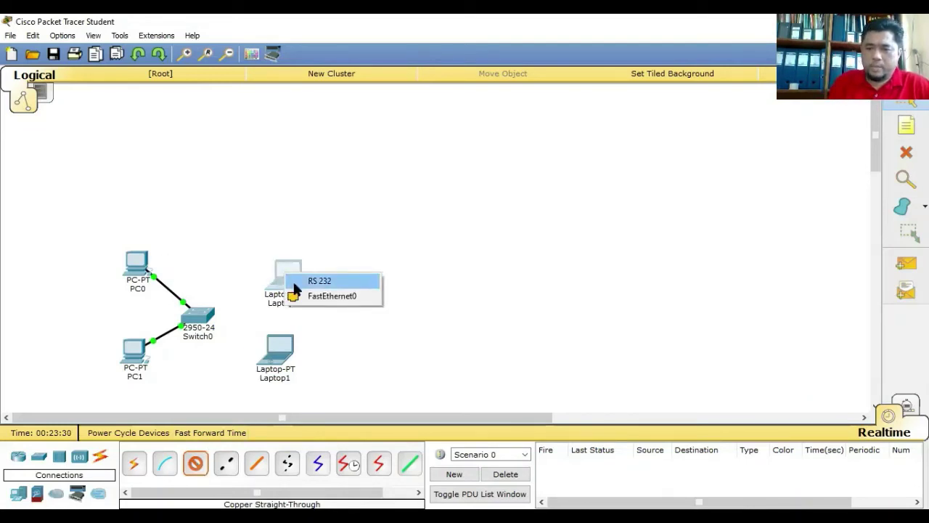
pyautogui.press('Escape')
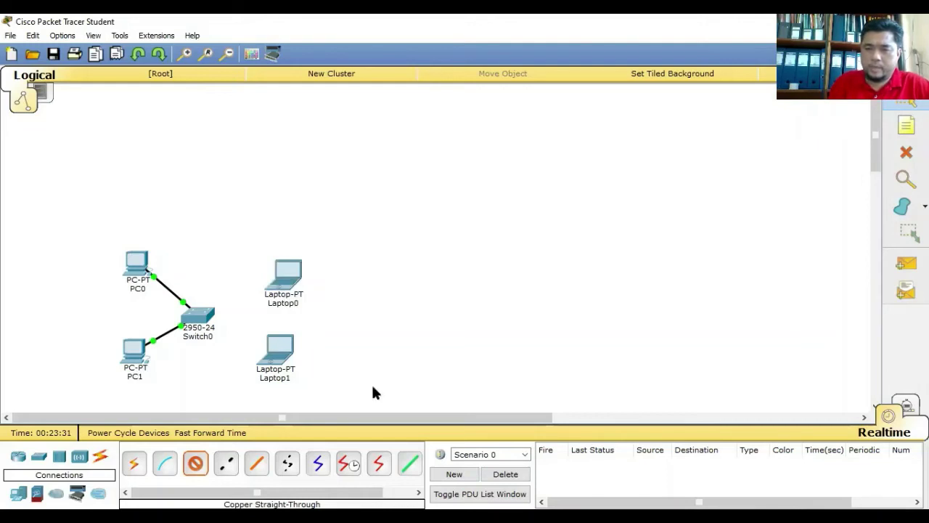
pyautogui.click(291, 284)
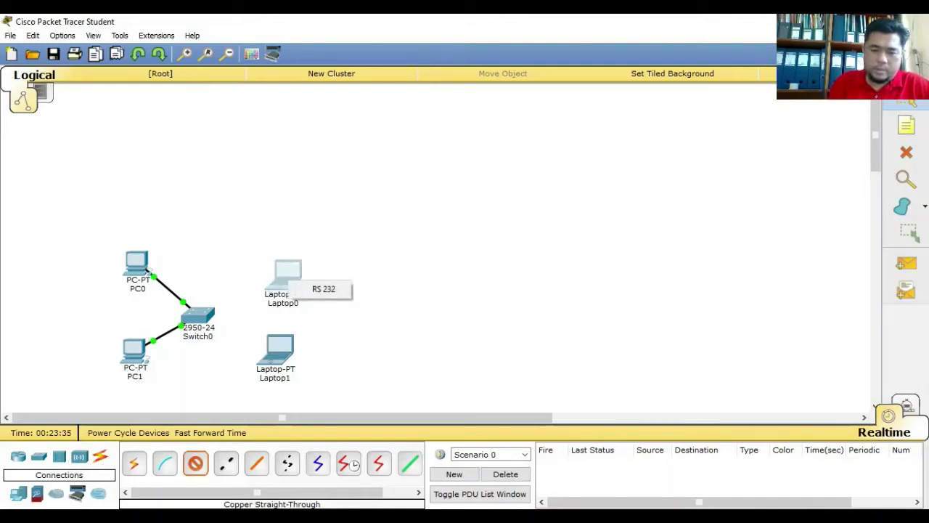
pyautogui.click(198, 469)
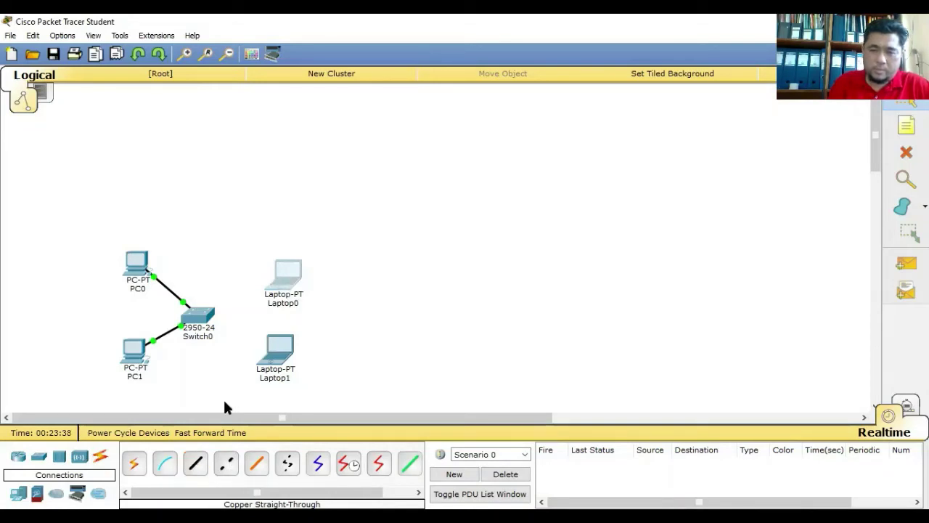
# Connect Laptop0's FastEthernet0 port to Switch0's FastEthernet0/3 port with a copper straight-through cable.
pyautogui.click(198, 469)
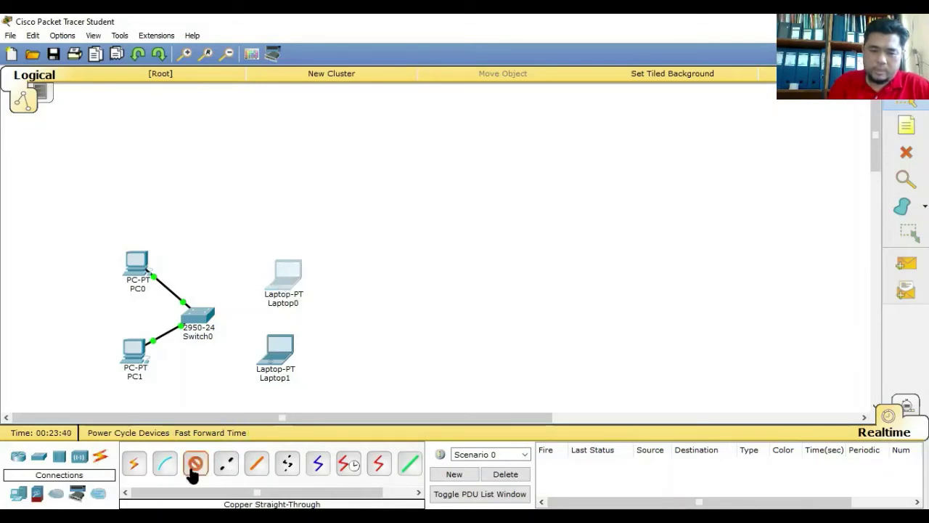
pyautogui.click(285, 280)
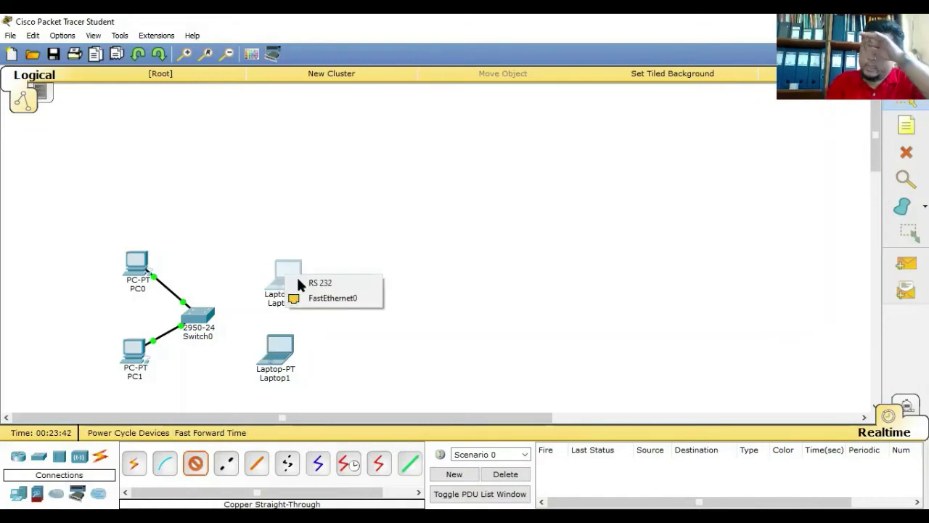
pyautogui.click(320, 300)
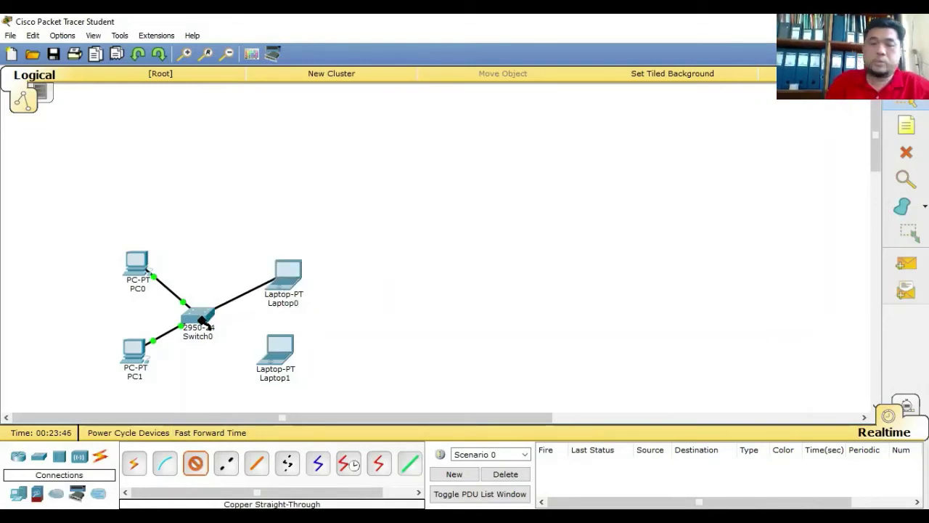
pyautogui.moveTo(205, 324)
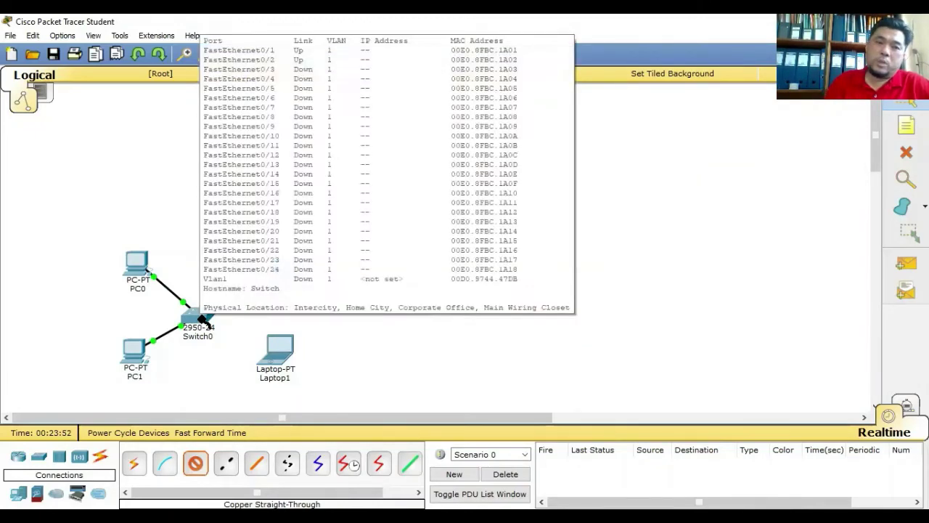
pyautogui.click(202, 320)
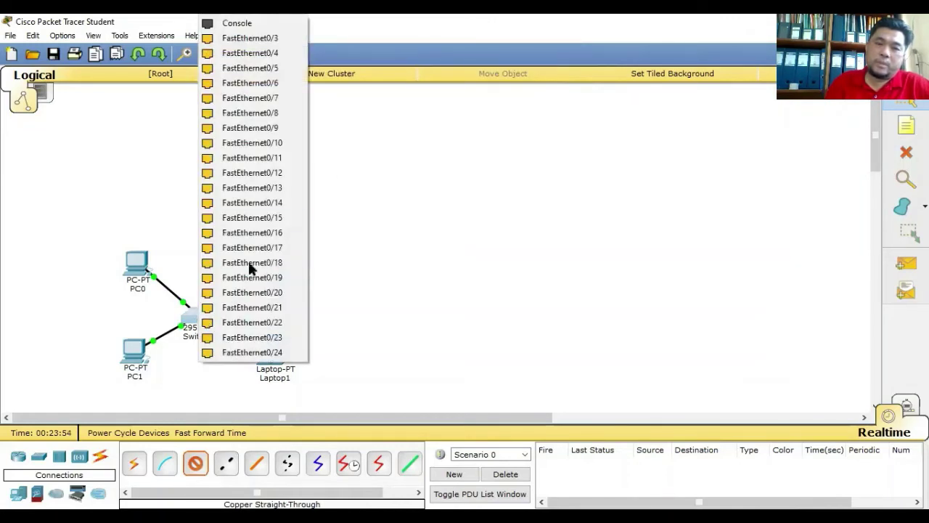
pyautogui.click(258, 38)
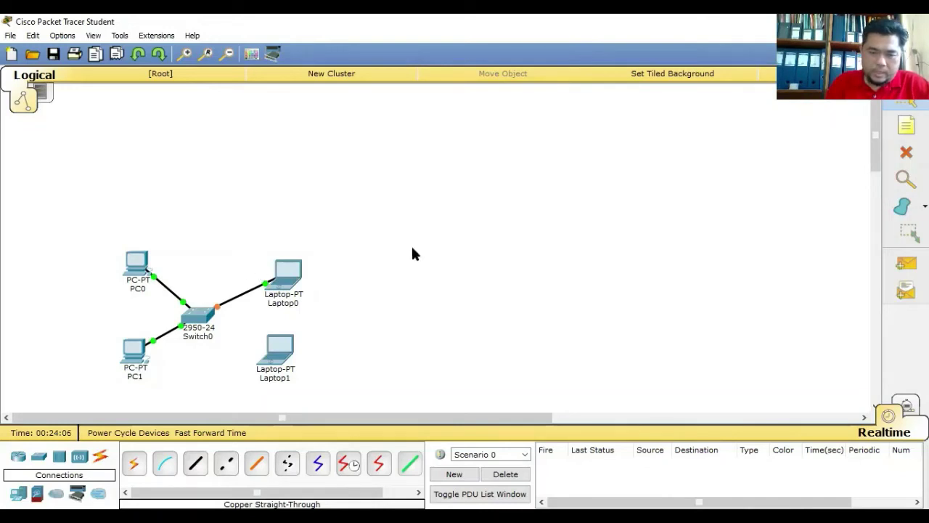
# Connect Laptop1's FastEthernet0 port to Switch0's FastEthernet0/4 port with a copper straight-through cable and shift Laptop1 slightly downward.
pyautogui.scroll(-5, 383, 361)
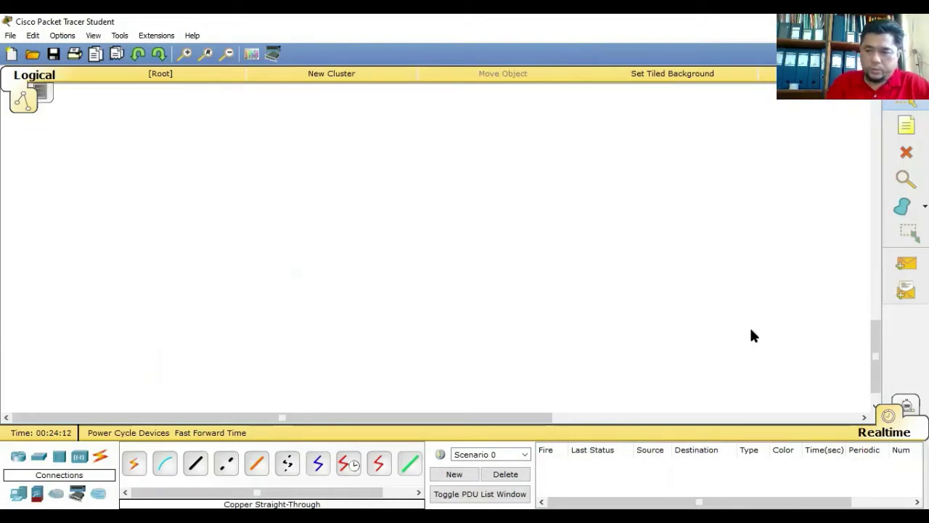
pyautogui.moveTo(874, 349); pyautogui.dragTo(881, 135)
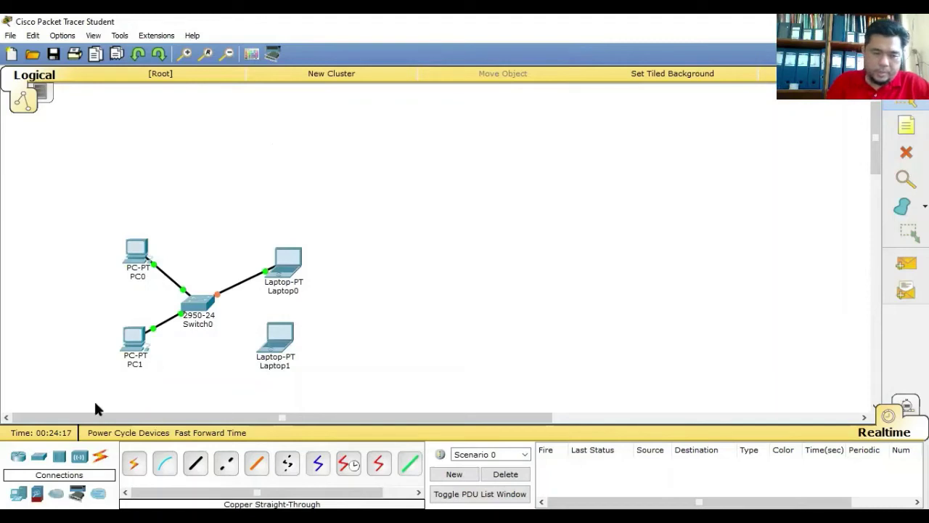
pyautogui.click(197, 463)
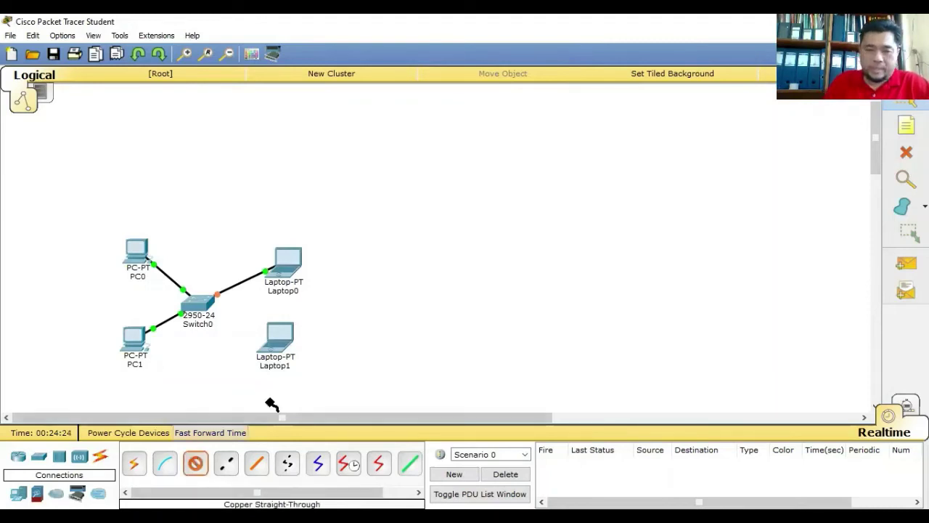
pyautogui.click(279, 347)
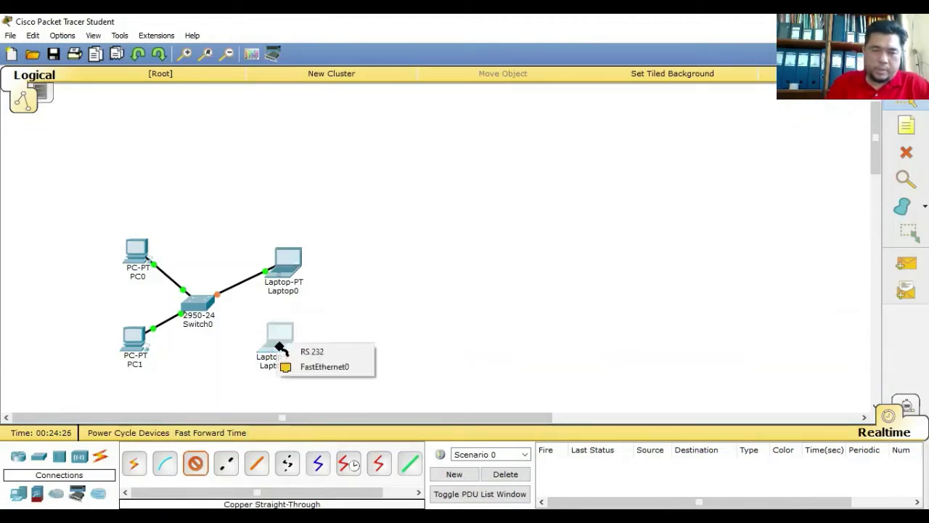
pyautogui.click(320, 366)
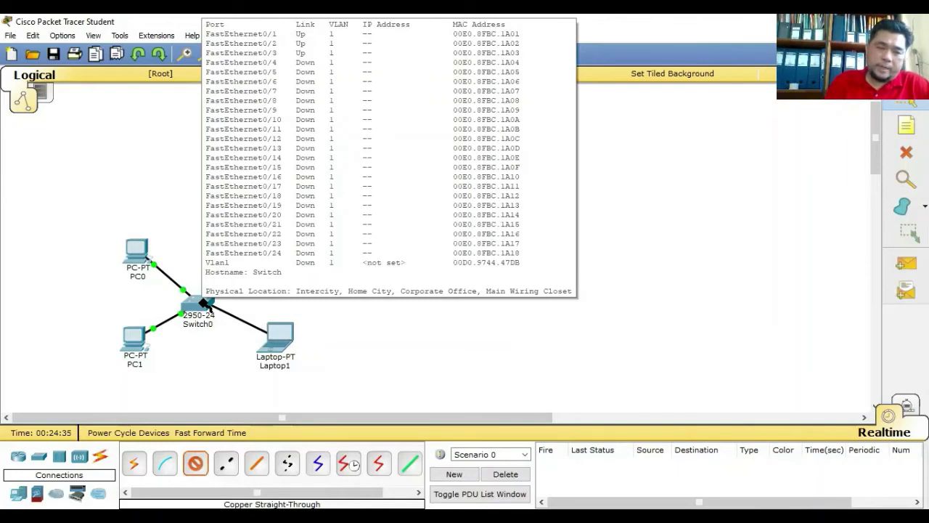
pyautogui.click(206, 302)
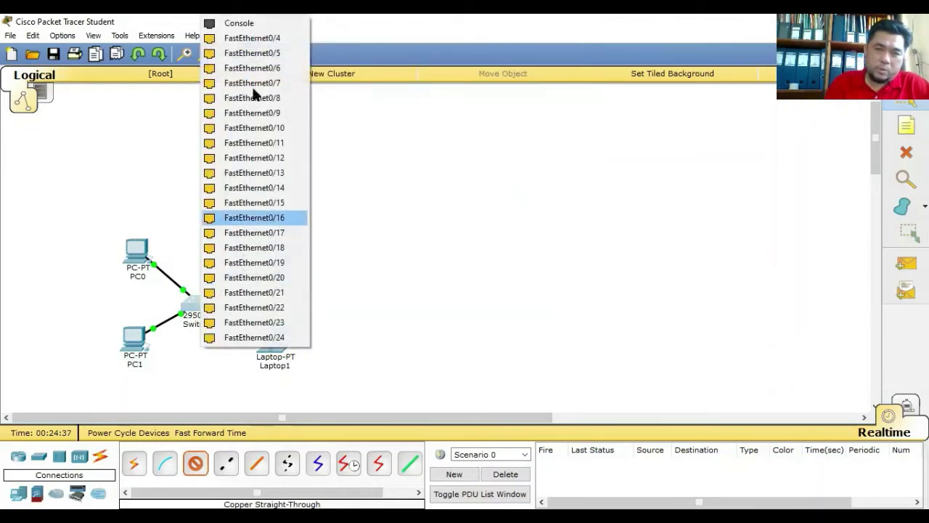
pyautogui.click(266, 39)
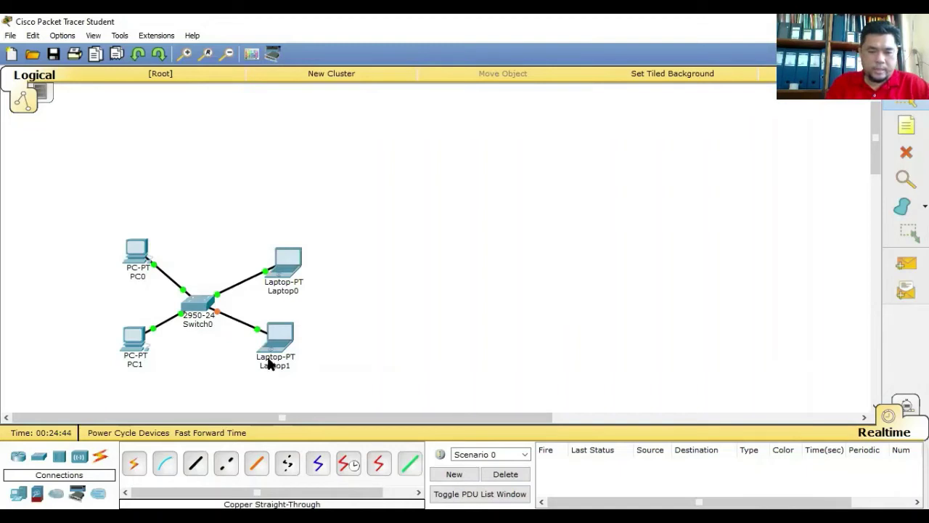
pyautogui.moveTo(280, 341); pyautogui.dragTo(276, 351)
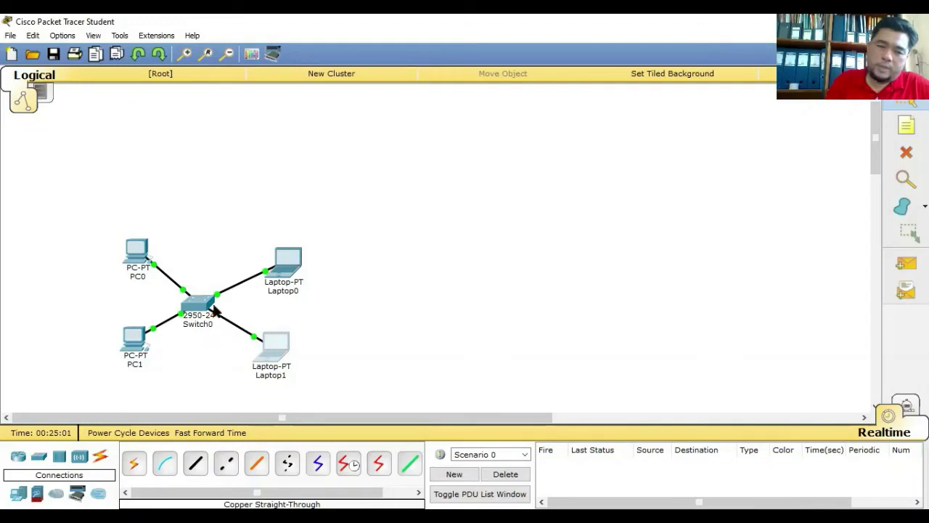
pyautogui.moveTo(204, 303)
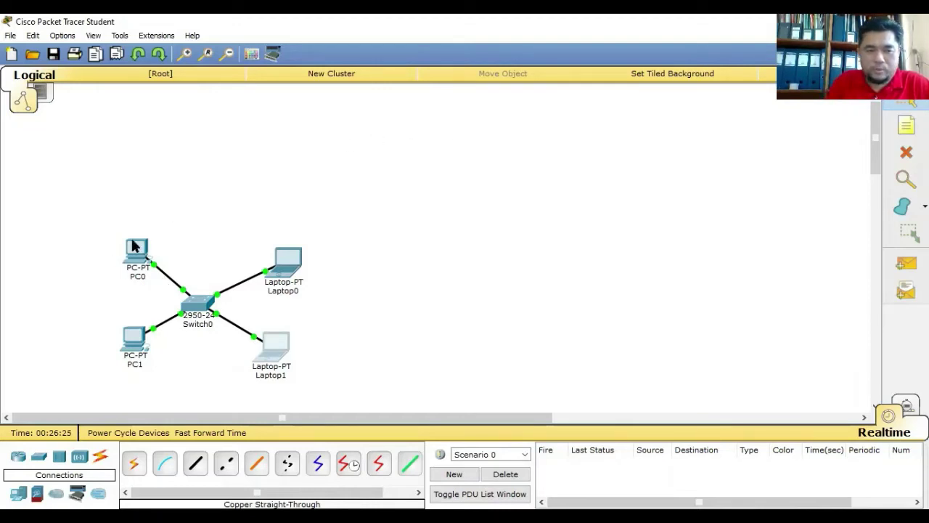
pyautogui.moveTo(132, 242)
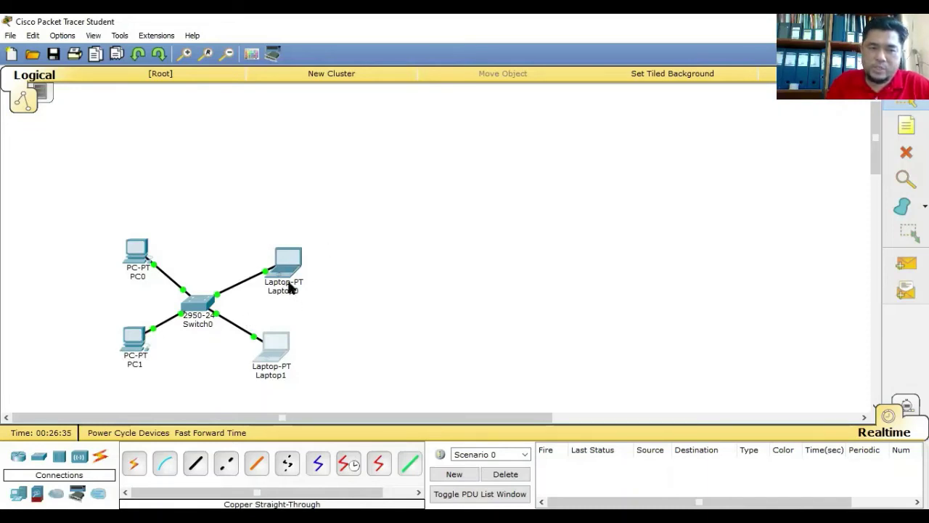
pyautogui.moveTo(293, 270)
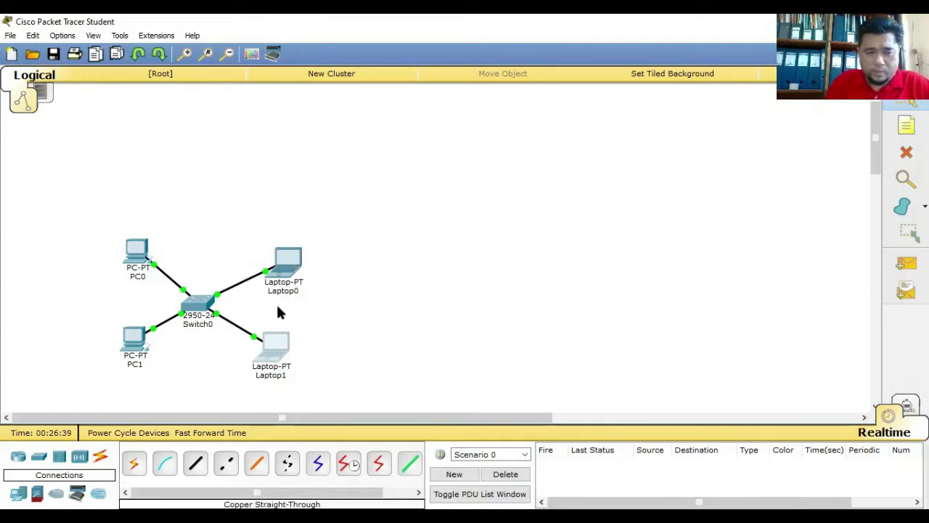
pyautogui.moveTo(276, 354)
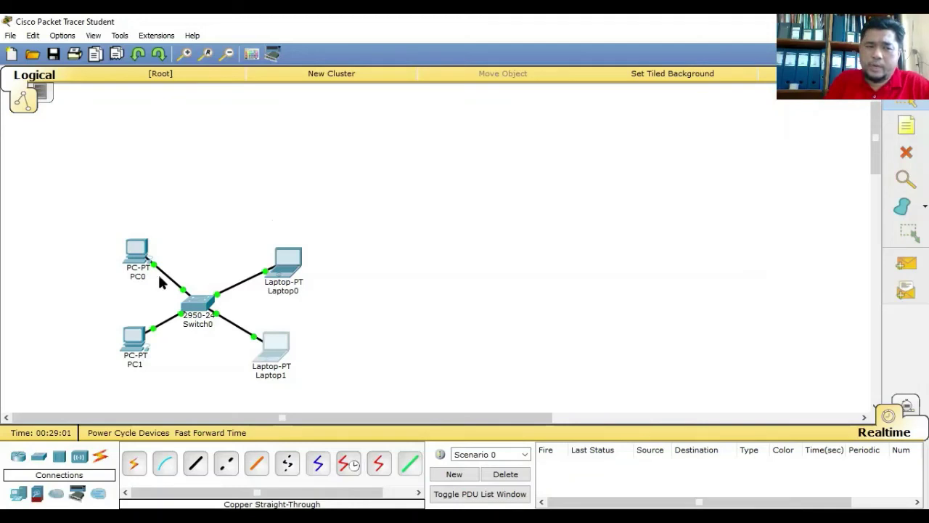
pyautogui.moveTo(182, 308)
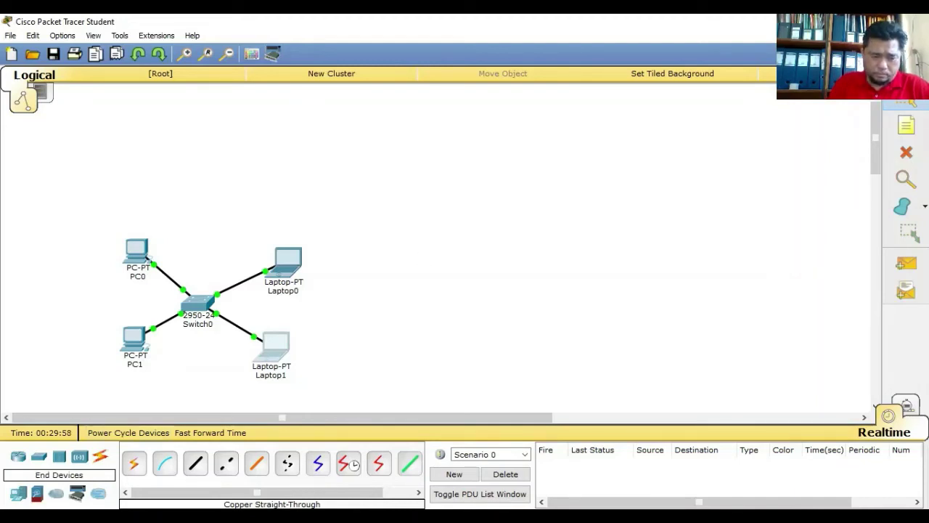
# Add three generic PC-PT end devices in a horizontal, evenly spaced row to the right of the laptops.
pyautogui.click(18, 456)
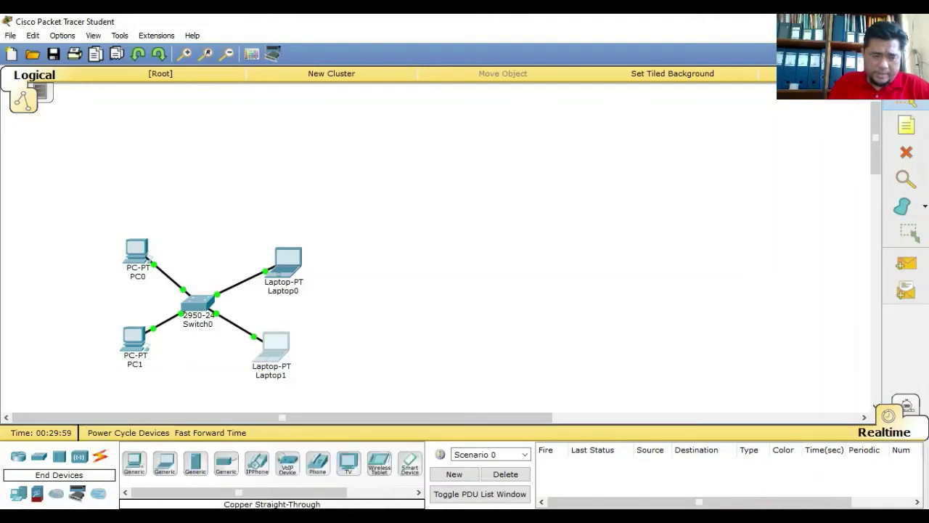
pyautogui.click(133, 465)
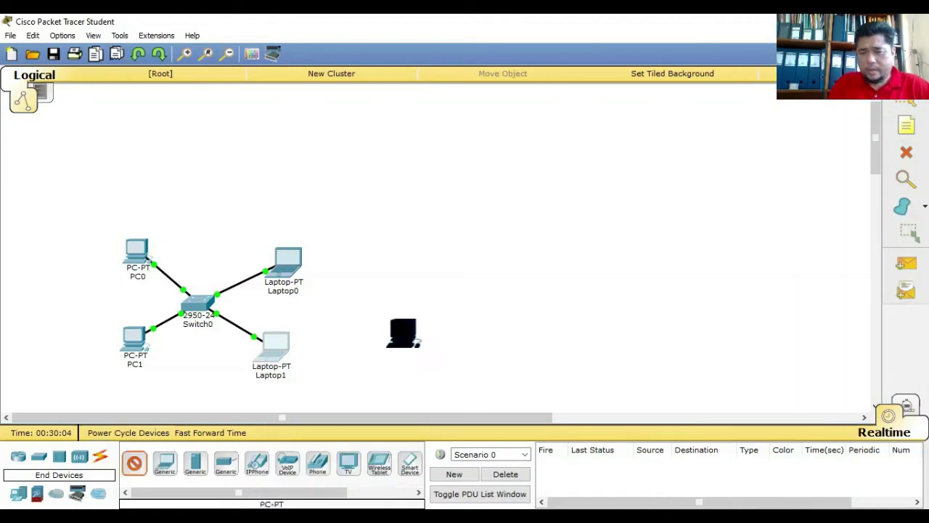
pyautogui.click(363, 335)
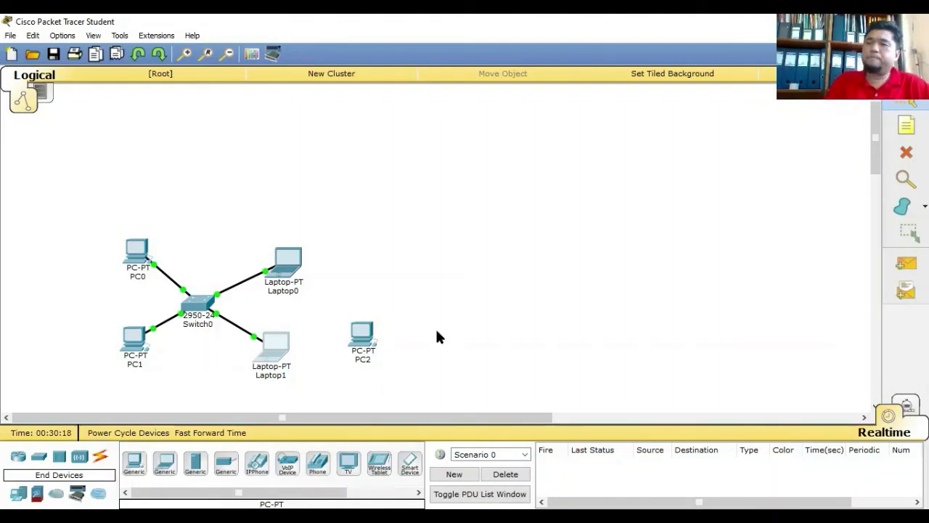
pyautogui.moveTo(131, 464); pyautogui.dragTo(458, 344)
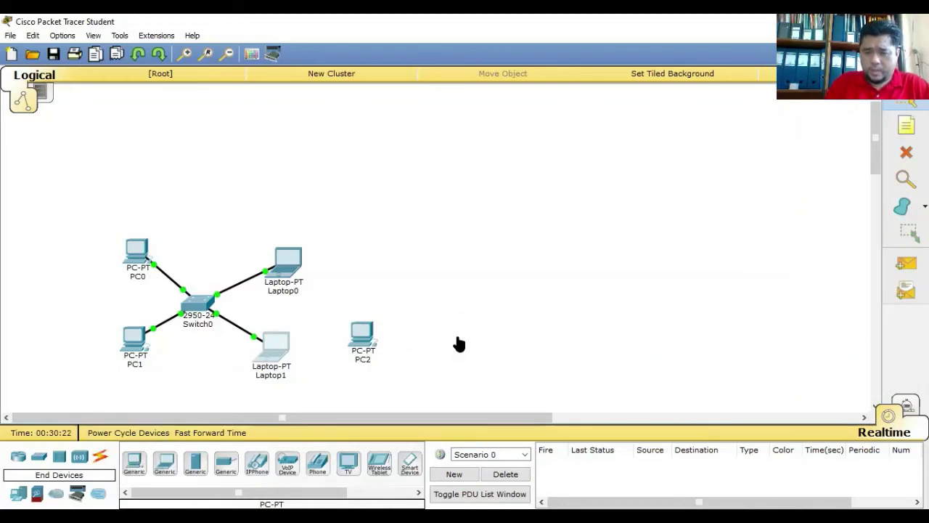
pyautogui.moveTo(133, 462); pyautogui.dragTo(552, 338)
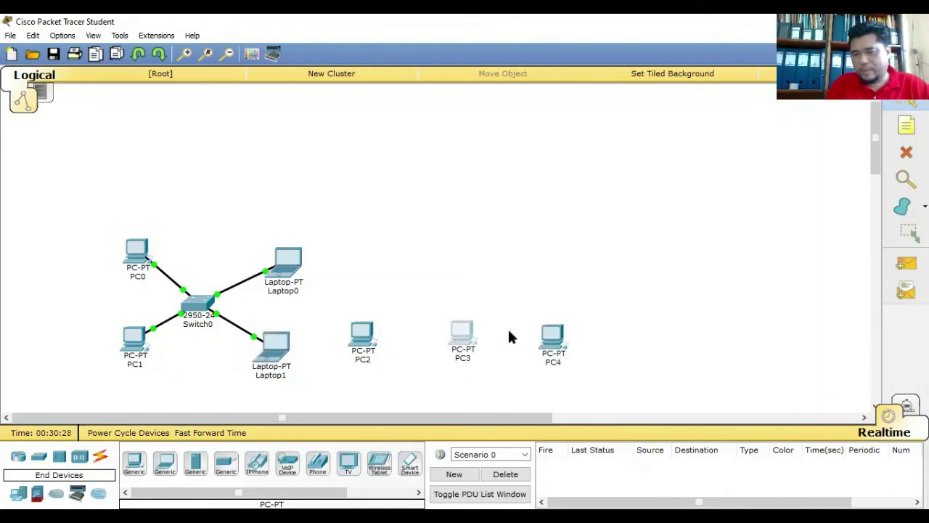
pyautogui.moveTo(555, 337); pyautogui.dragTo(559, 338)
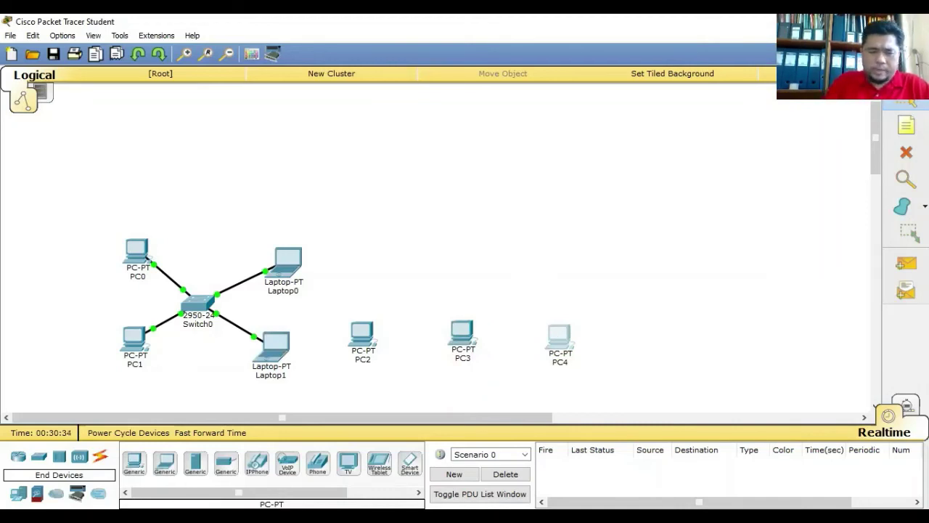
# Place two 2950-24 switches in the row, one between PC2 and PC3 and one between PC3 and PC4, and align the devices.
pyautogui.click(40, 463)
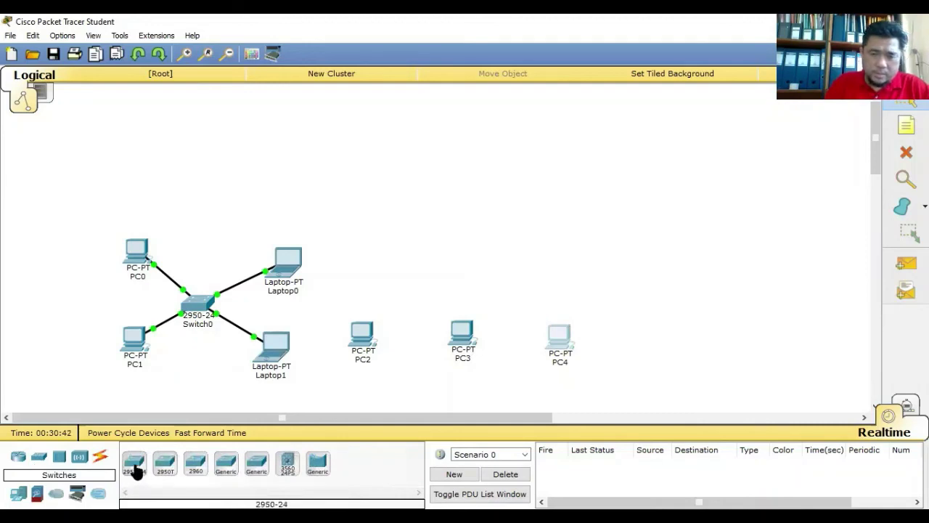
pyautogui.moveTo(135, 468); pyautogui.dragTo(415, 337)
pyautogui.moveTo(134, 465); pyautogui.dragTo(520, 340)
pyautogui.moveTo(460, 338); pyautogui.dragTo(408, 343)
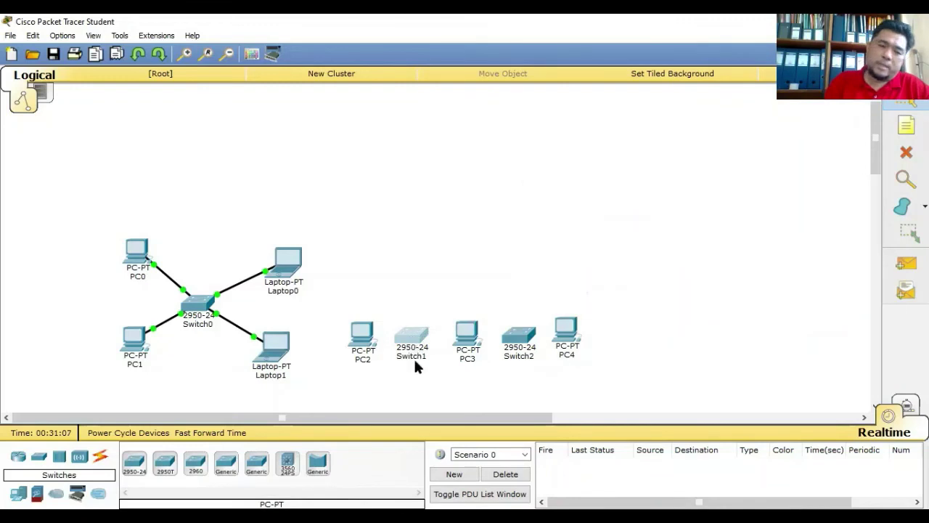
# Connect PC2's FastEthernet0 port to Switch1's FastEthernet0/16 port with a copper straight-through cable.
pyautogui.click(101, 462)
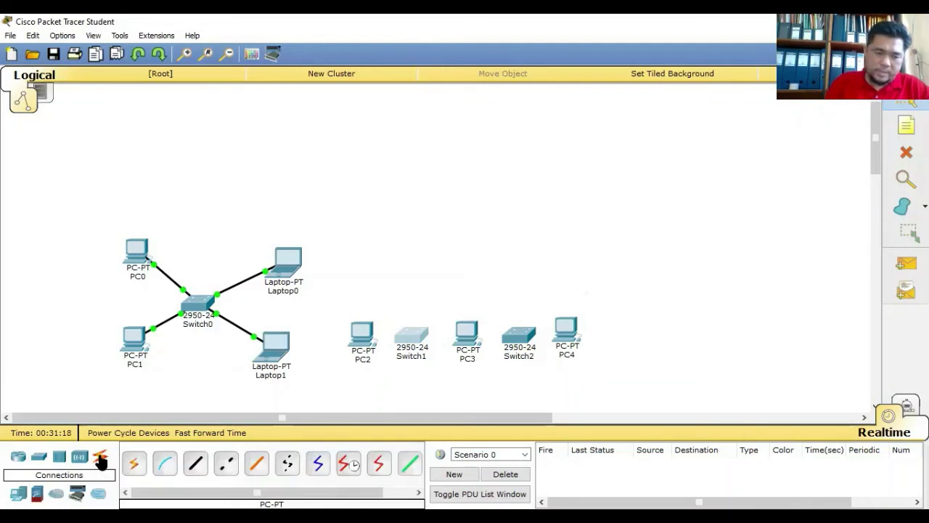
pyautogui.click(196, 465)
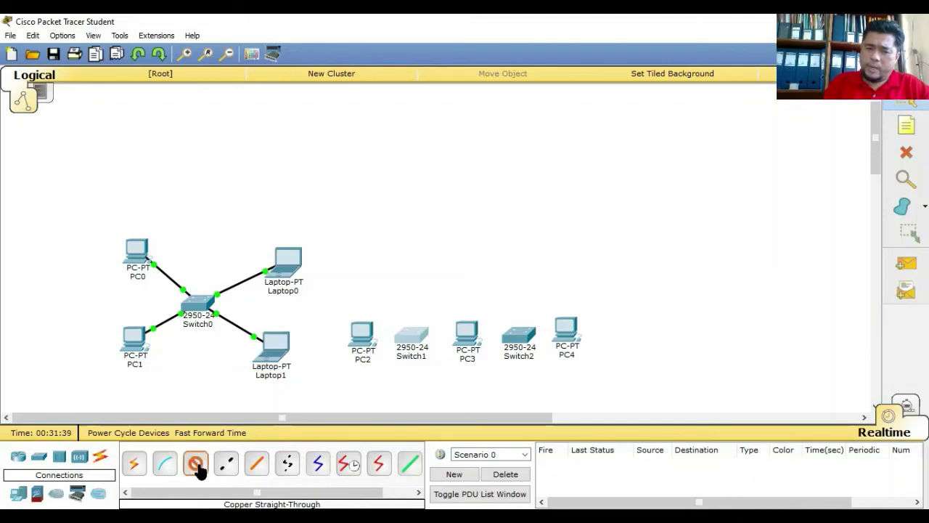
pyautogui.click(367, 334)
pyautogui.click(374, 355)
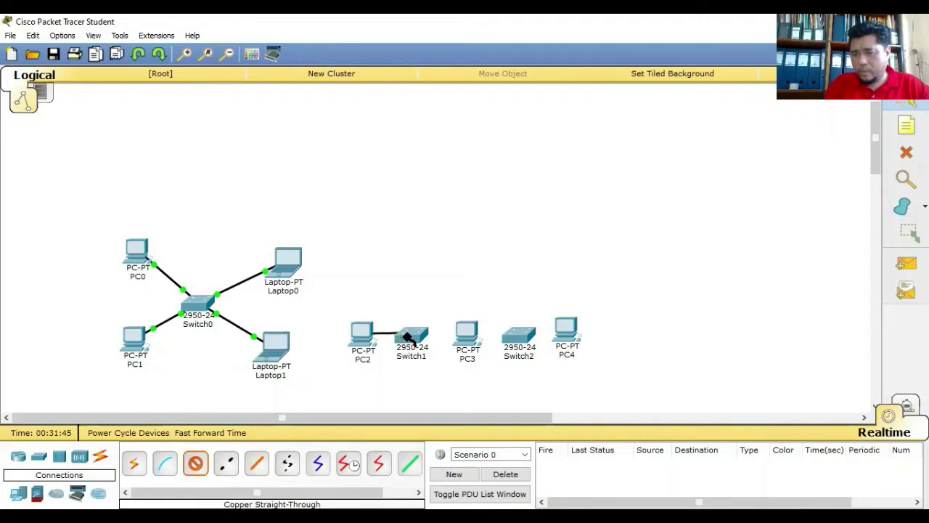
pyautogui.click(409, 338)
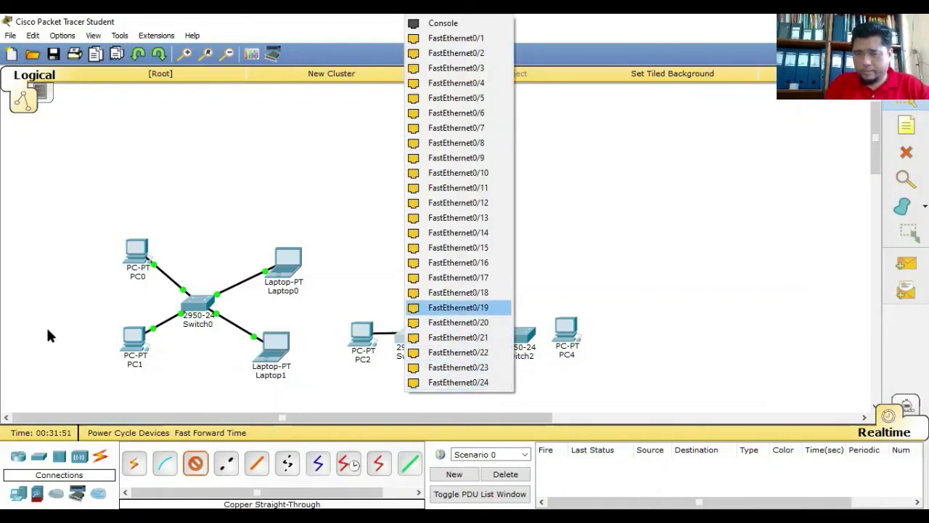
pyautogui.click(458, 307)
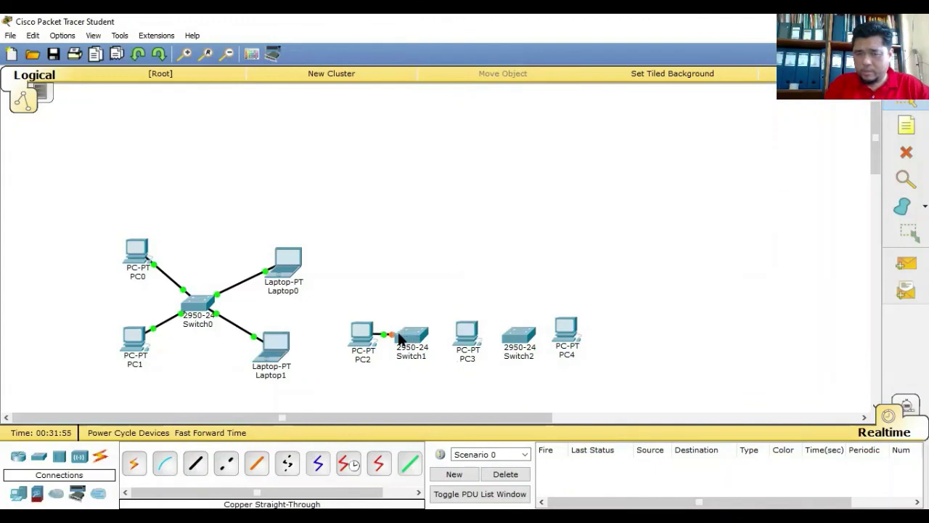
# Connect Switch1's FastEthernet0/1 port to PC3's FastEthernet0 port with a copper straight-through cable.
pyautogui.click(196, 465)
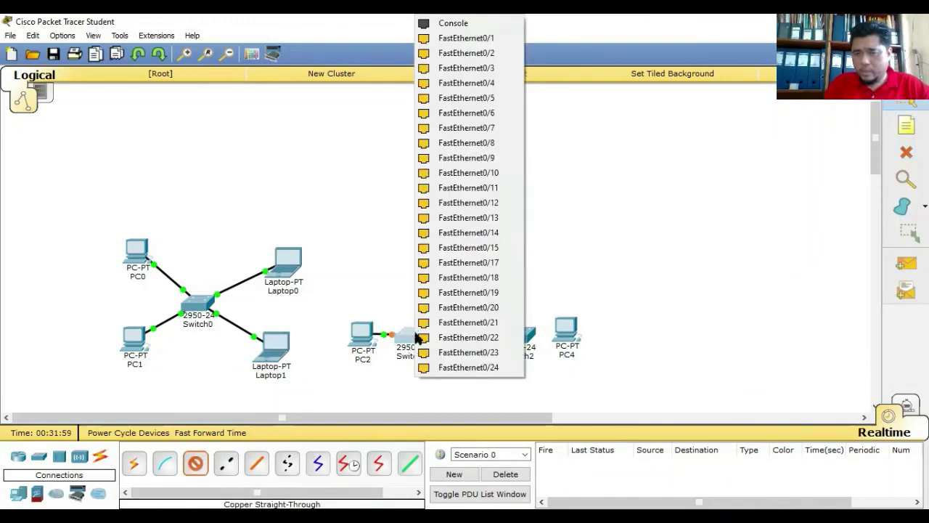
pyautogui.click(414, 335)
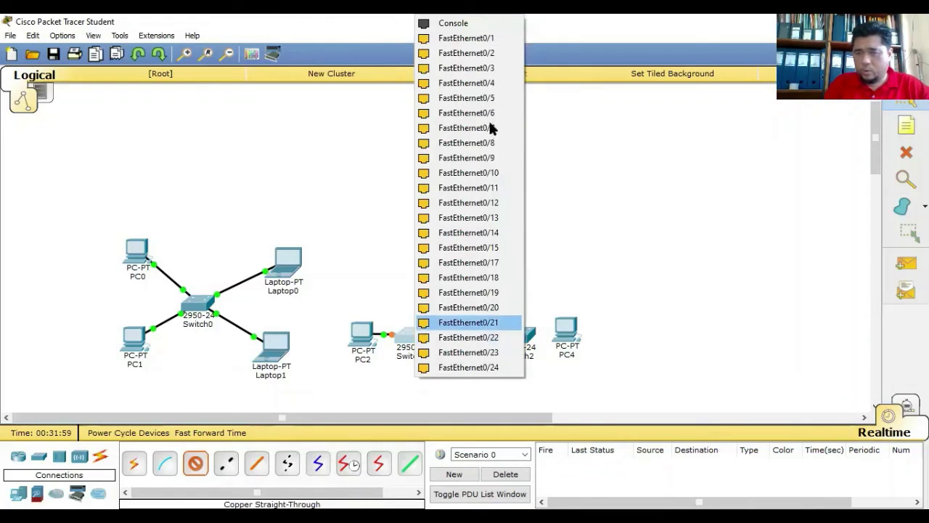
pyautogui.click(481, 42)
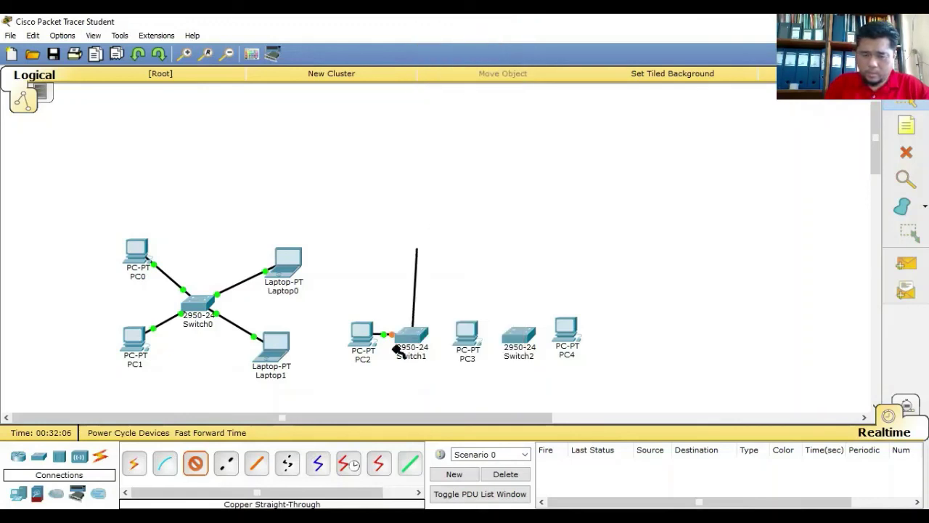
pyautogui.click(461, 336)
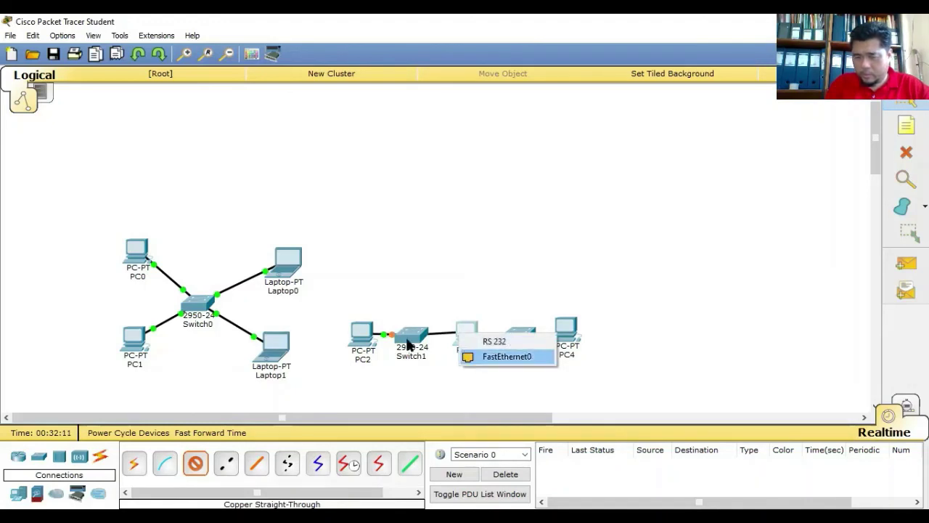
pyautogui.click(466, 357)
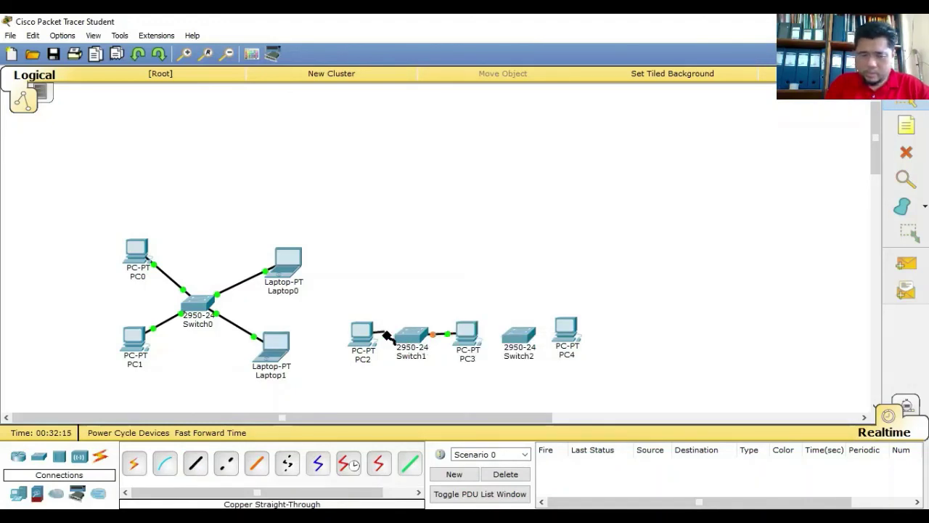
# Reattach the copper straight-through cable from PC2 to Switch1's FastEthernet0/2 port.
pyautogui.click(351, 347)
pyautogui.click(338, 367)
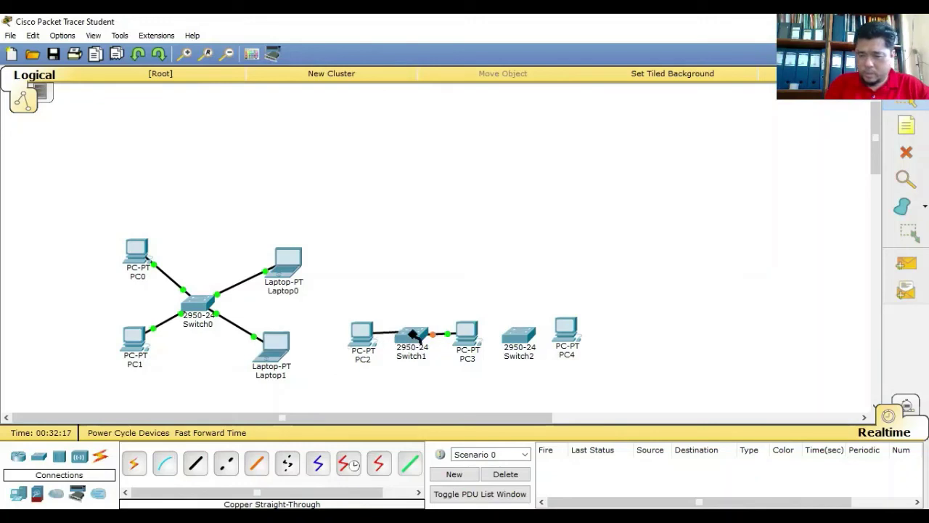
pyautogui.click(410, 336)
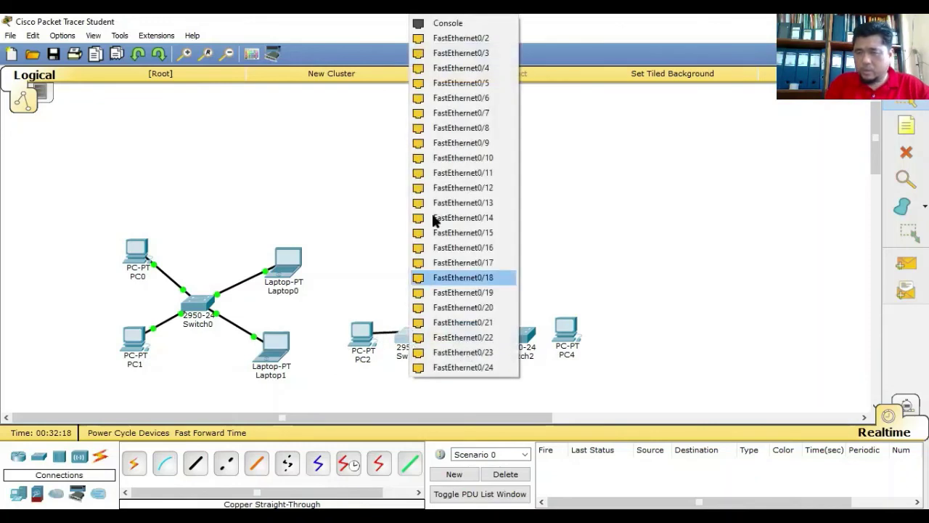
pyautogui.click(447, 37)
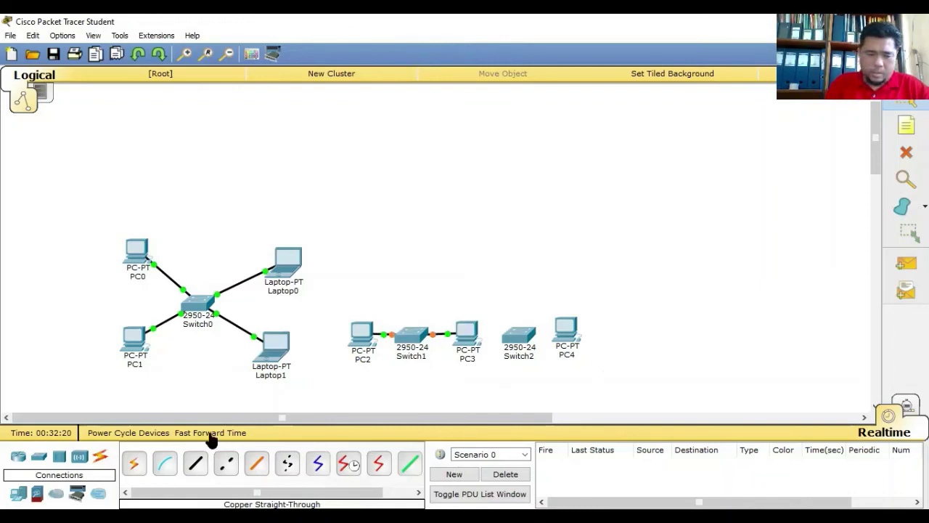
# Connect PC3's RS 232 port to Switch2's FastEthernet0/3 port with a copper straight-through cable.
pyautogui.click(198, 468)
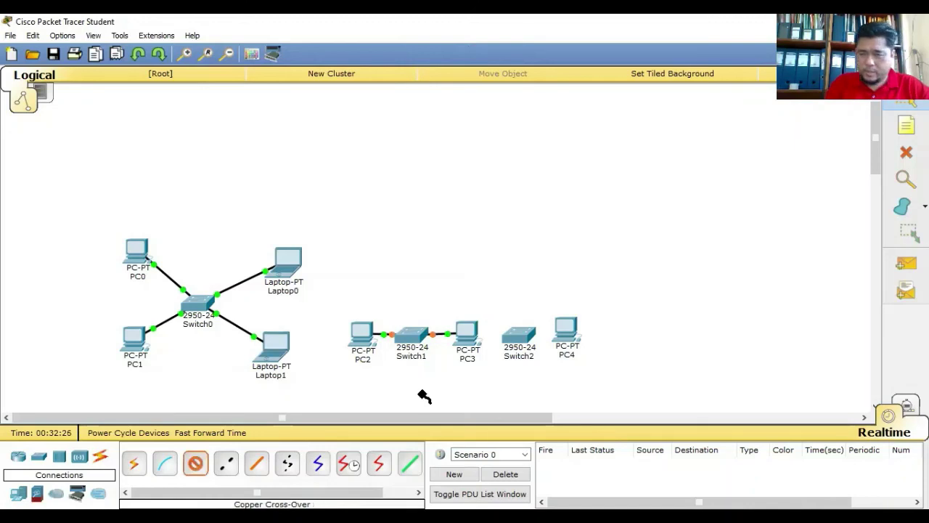
pyautogui.click(473, 336)
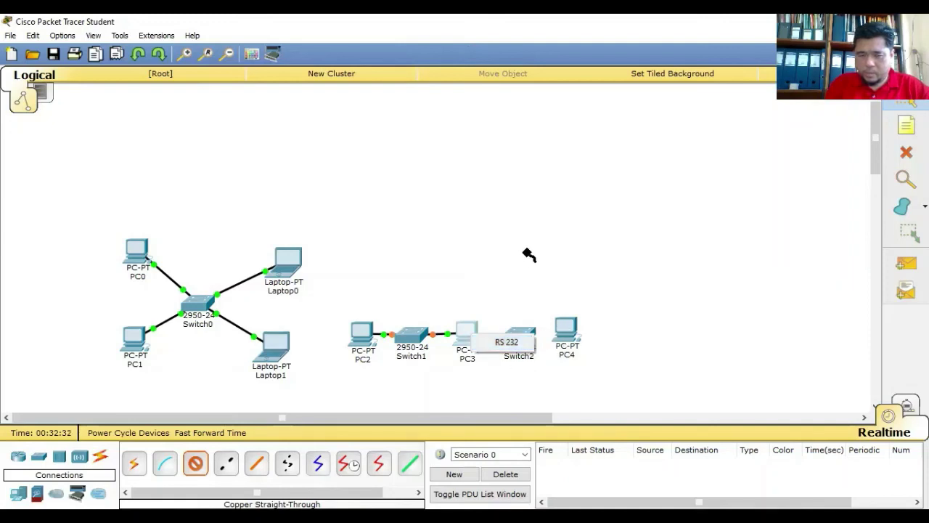
pyautogui.click(505, 342)
pyautogui.click(520, 336)
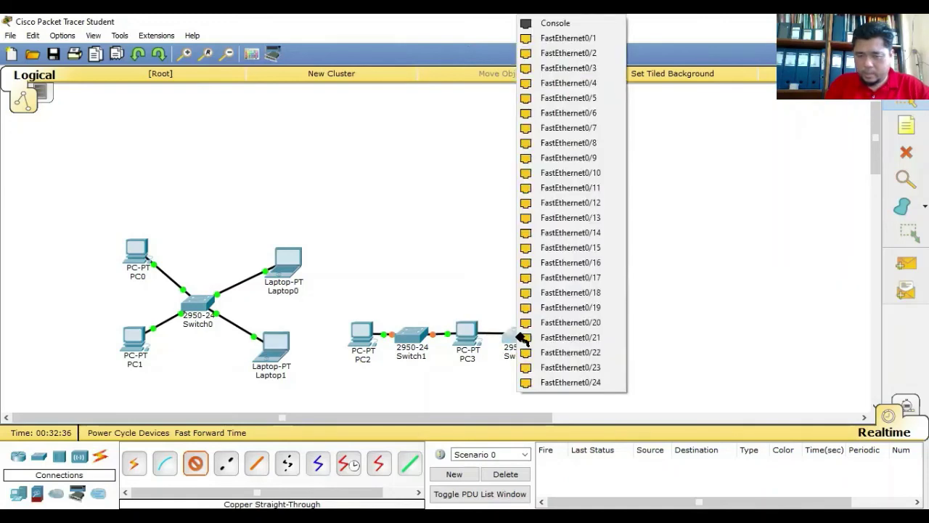
pyautogui.click(556, 68)
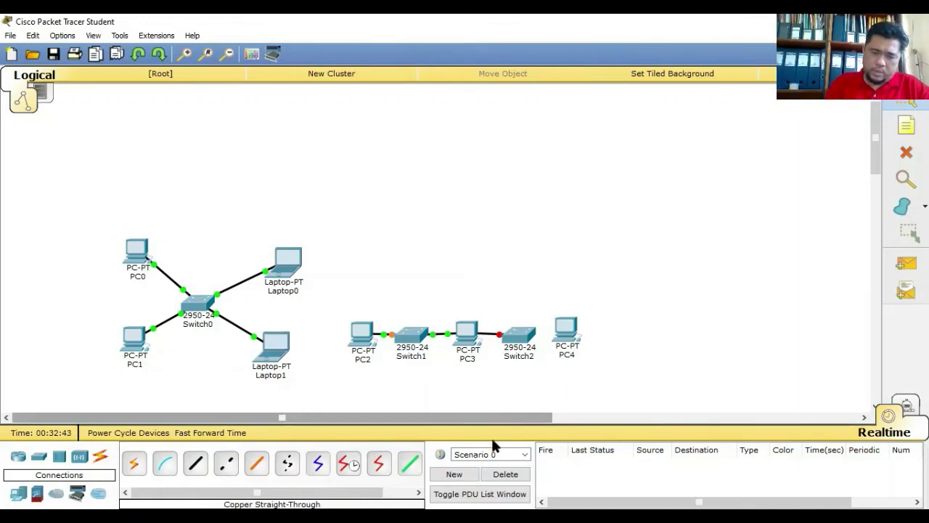
# Connect Switch2's FastEthernet0/2 port to PC4's FastEthernet0 port with a copper straight-through cable.
pyautogui.click(195, 463)
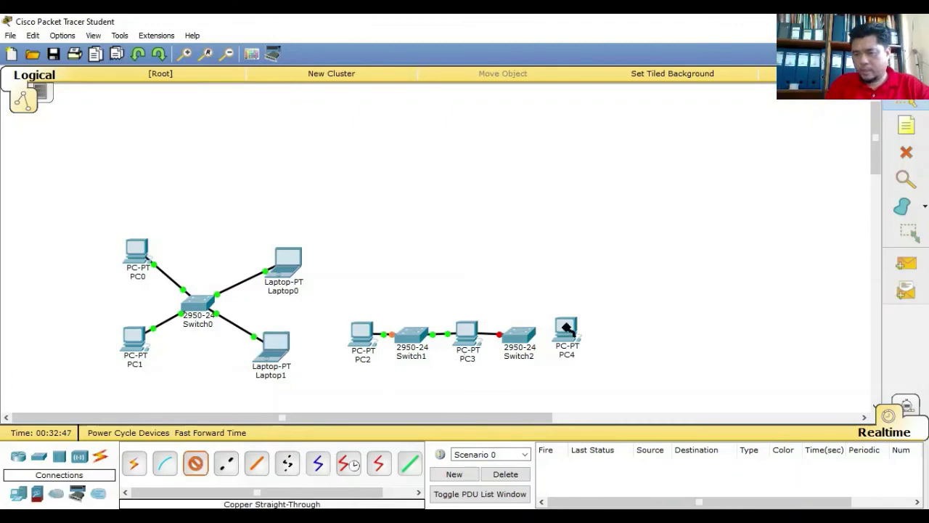
pyautogui.click(523, 335)
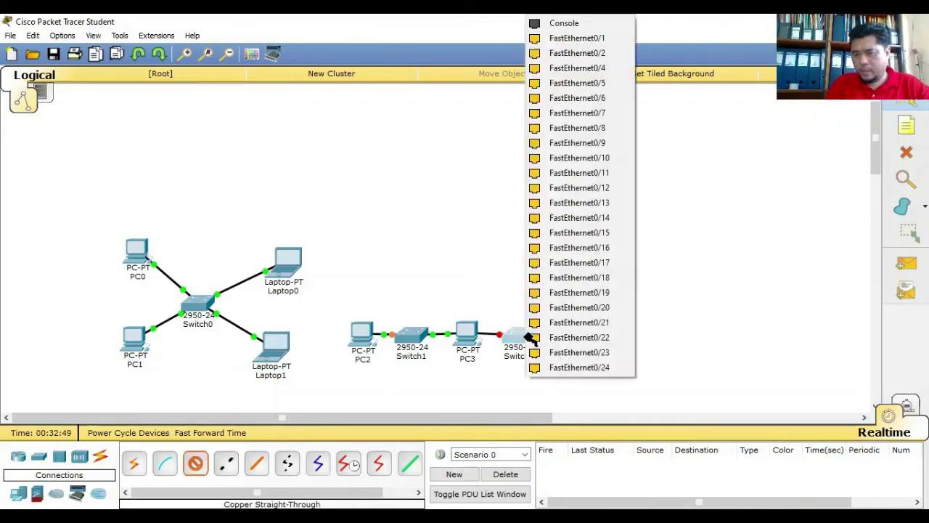
pyautogui.click(568, 55)
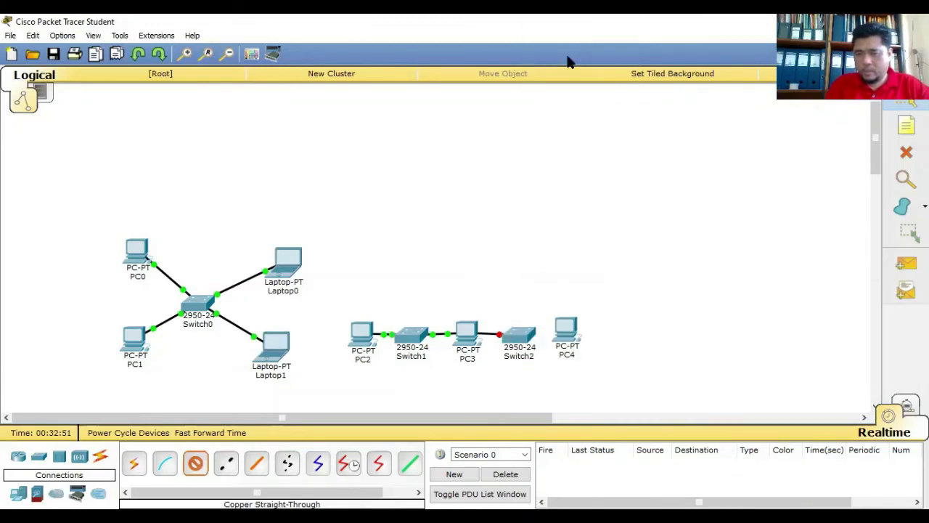
pyautogui.click(560, 336)
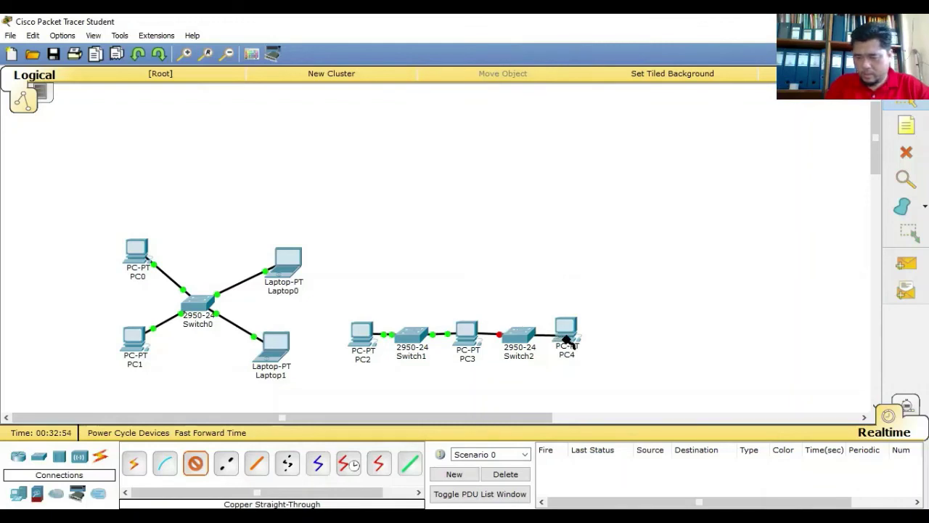
pyautogui.click(566, 339)
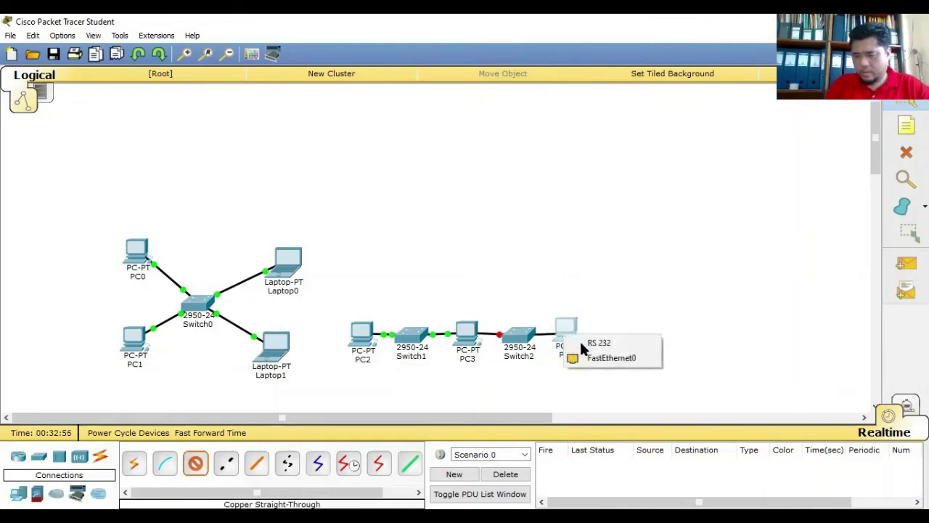
pyautogui.click(609, 358)
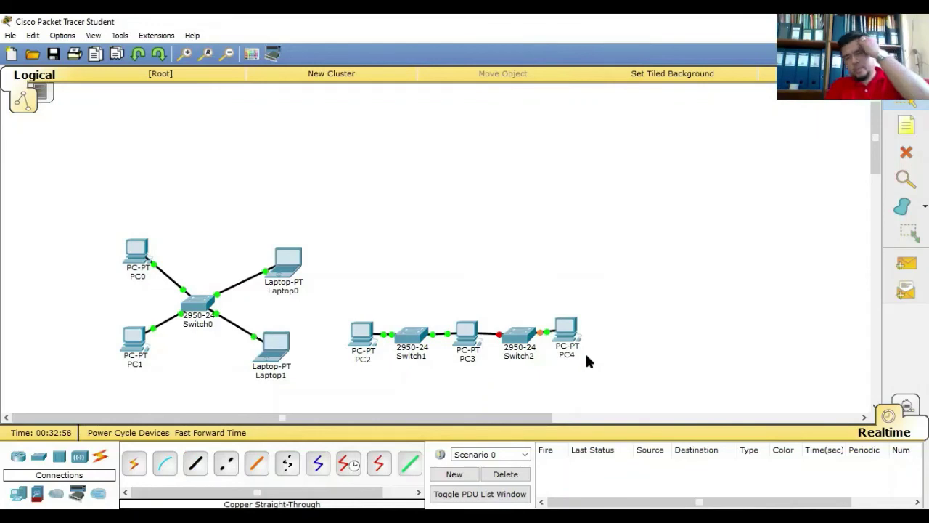